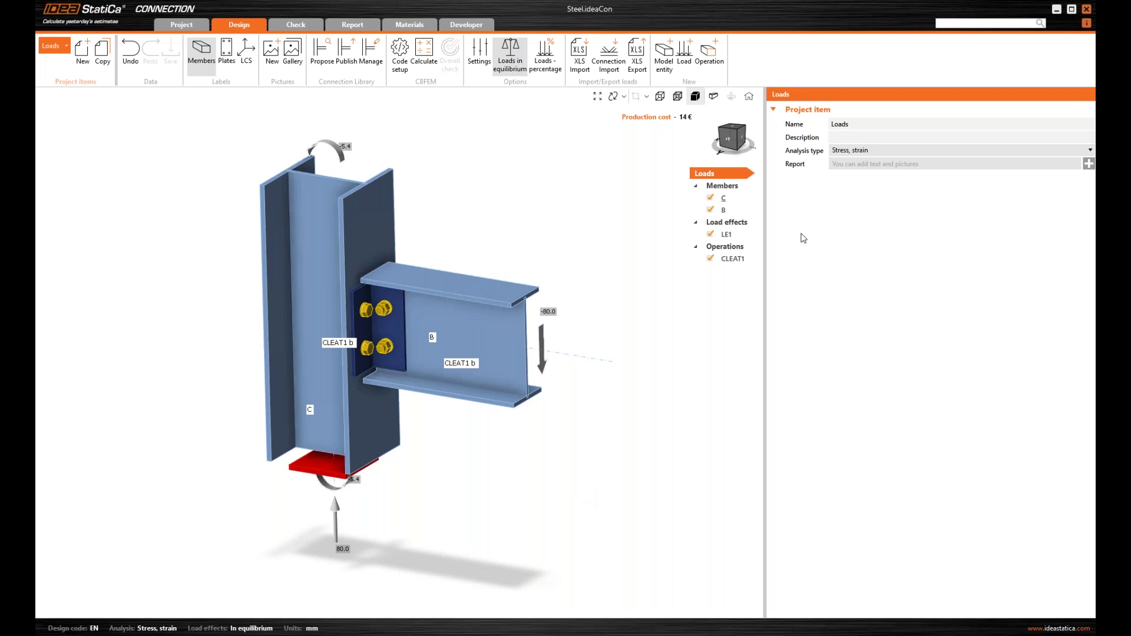
Select beam B, show the joint in transparent display and examine the beam's bending moment diagram around the cleat connection
{"action": "left_click", "coordinate": [724, 210]}
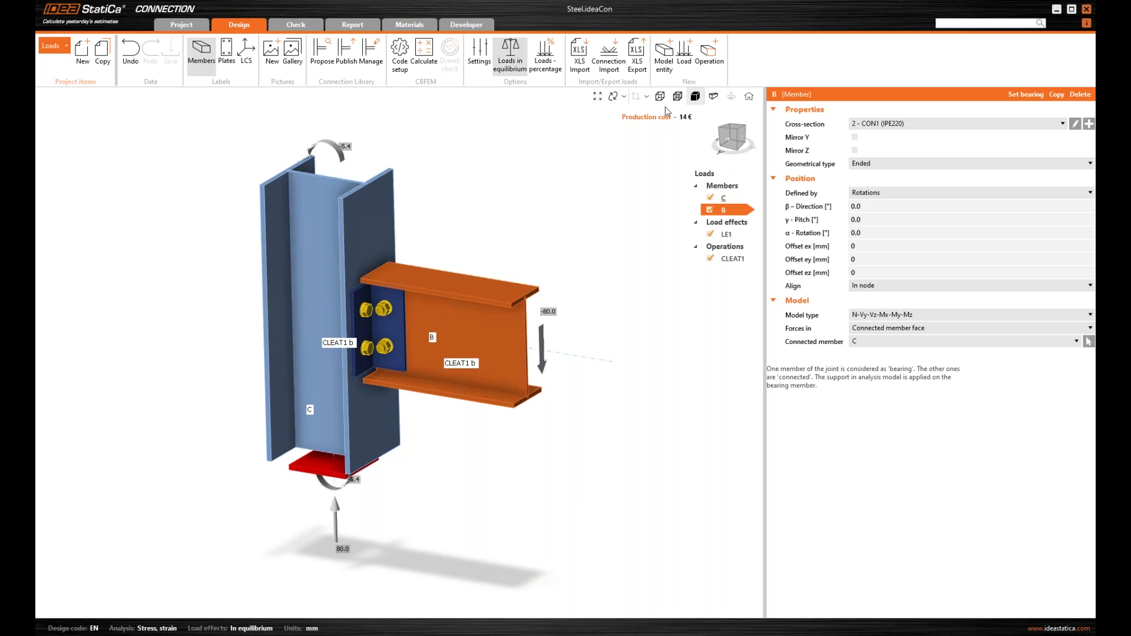
{"action": "left_click", "coordinate": [677, 96]}
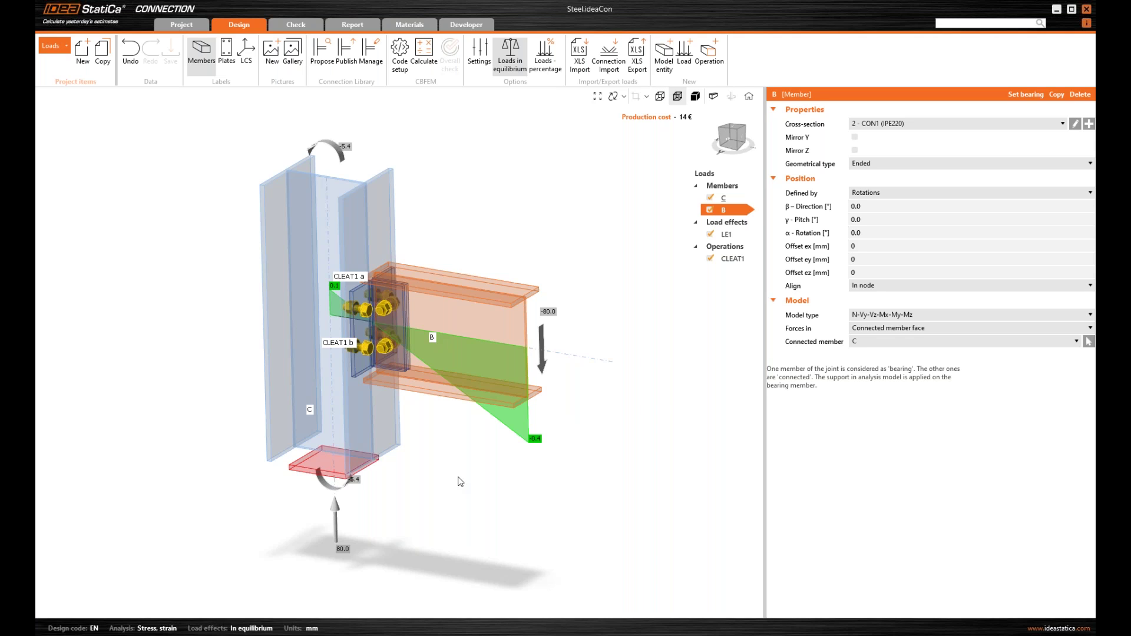
{"action": "right_click_drag", "start_coordinate": [460, 482], "coordinate": [417, 410]}
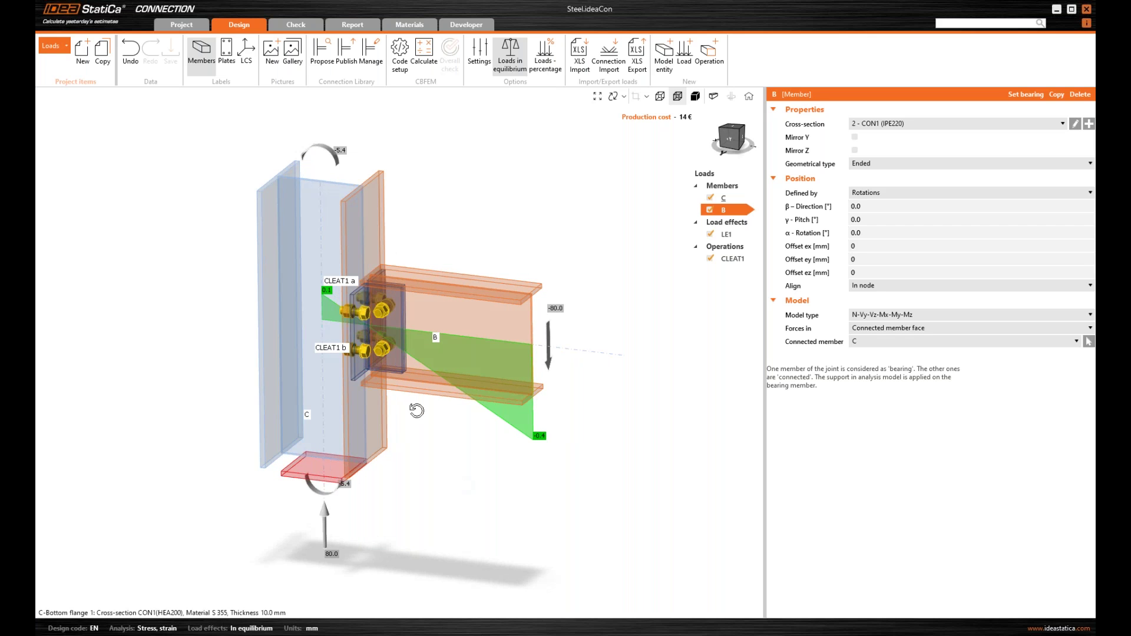
{"action": "scroll", "coordinate": [420, 419], "scroll_direction": "up", "scroll_amount": 3}
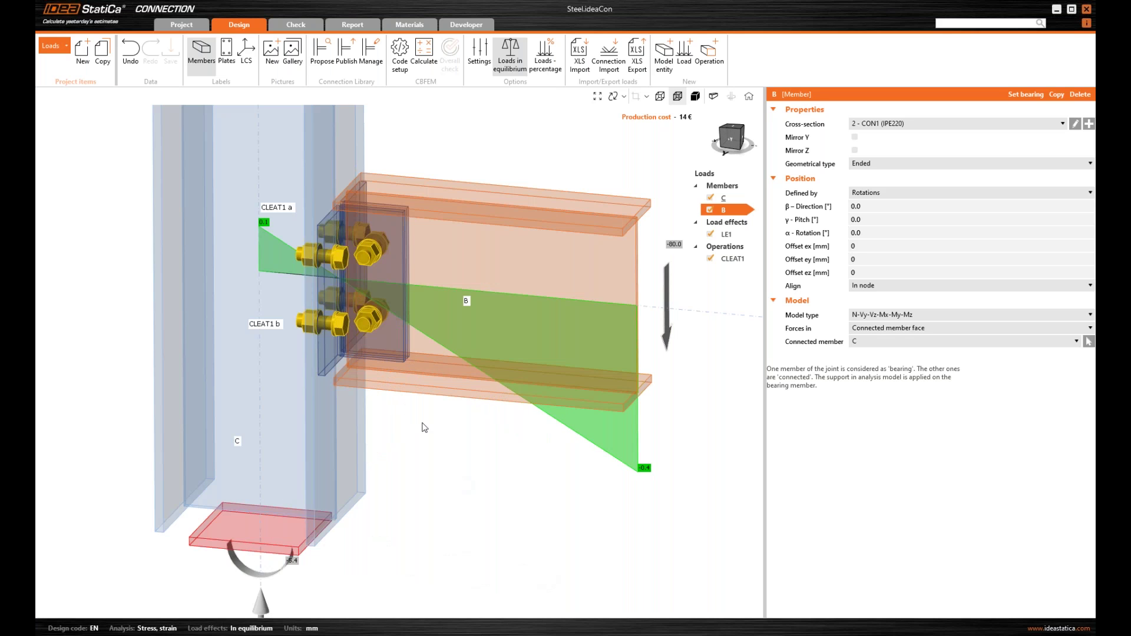
{"action": "mouse_move", "coordinate": [424, 427]}
{"action": "right_mouse_down"}
{"action": "mouse_move", "coordinate": [440, 394]}
{"action": "mouse_move", "coordinate": [420, 410]}
{"action": "right_mouse_up"}
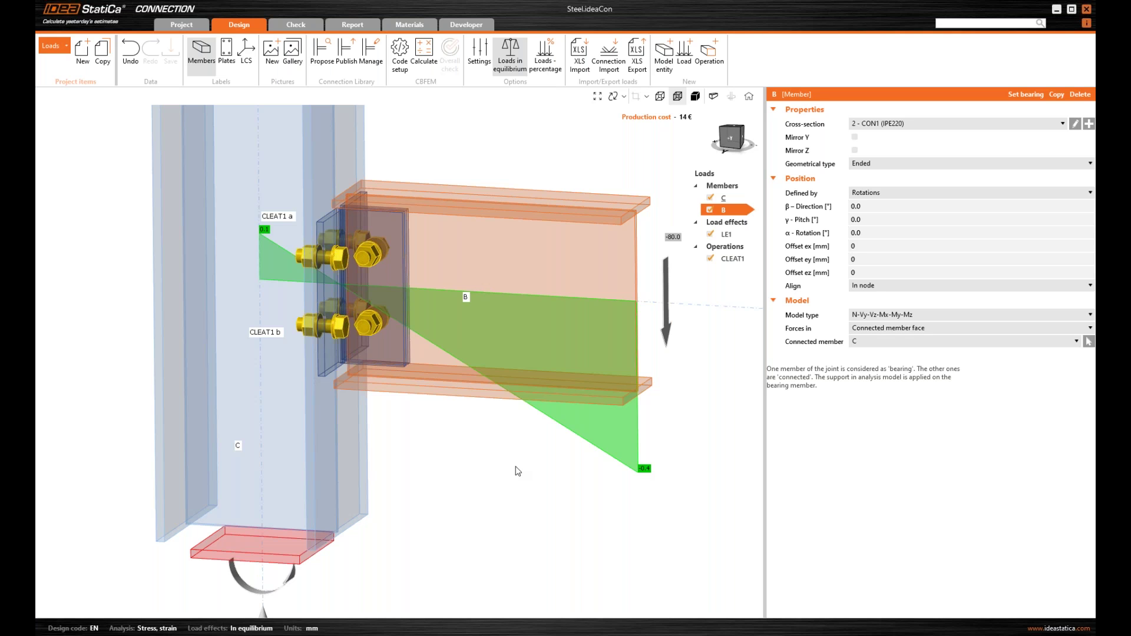
{"action": "scroll", "coordinate": [517, 471], "scroll_direction": "down", "scroll_amount": 2}
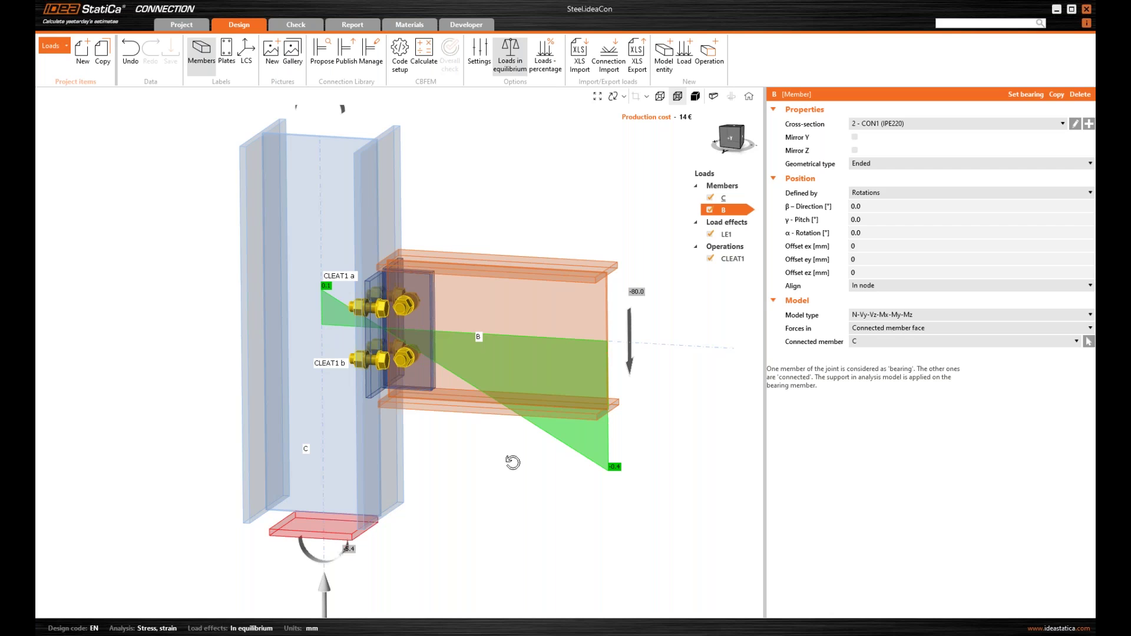
{"action": "right_click_drag", "start_coordinate": [513, 463], "coordinate": [520, 461]}
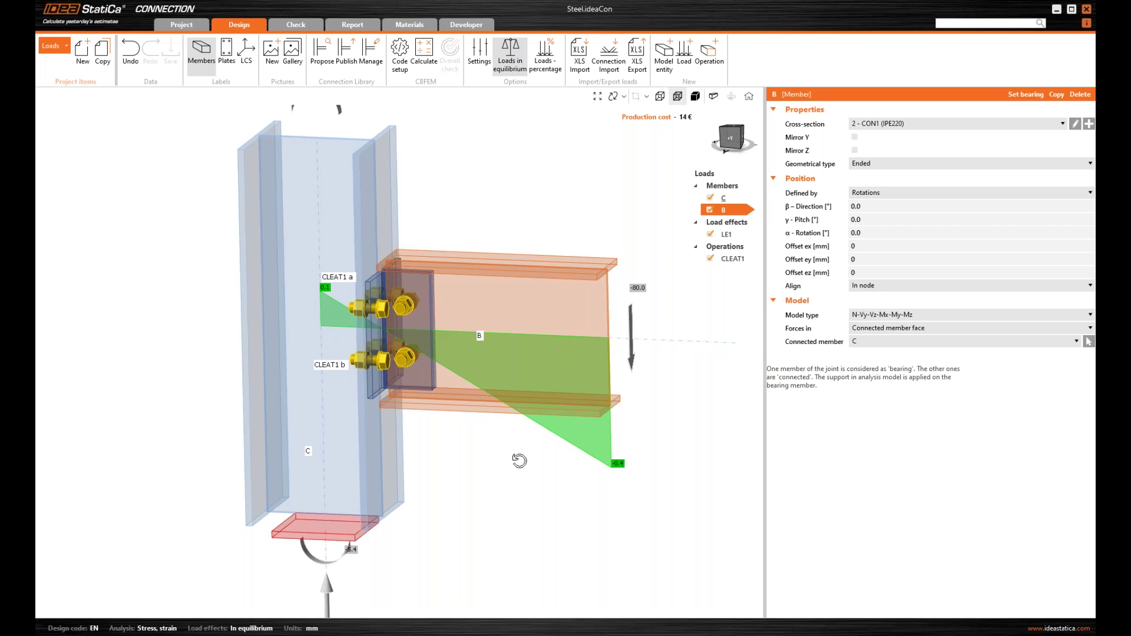
{"action": "right_click_drag", "start_coordinate": [520, 460], "coordinate": [474, 467]}
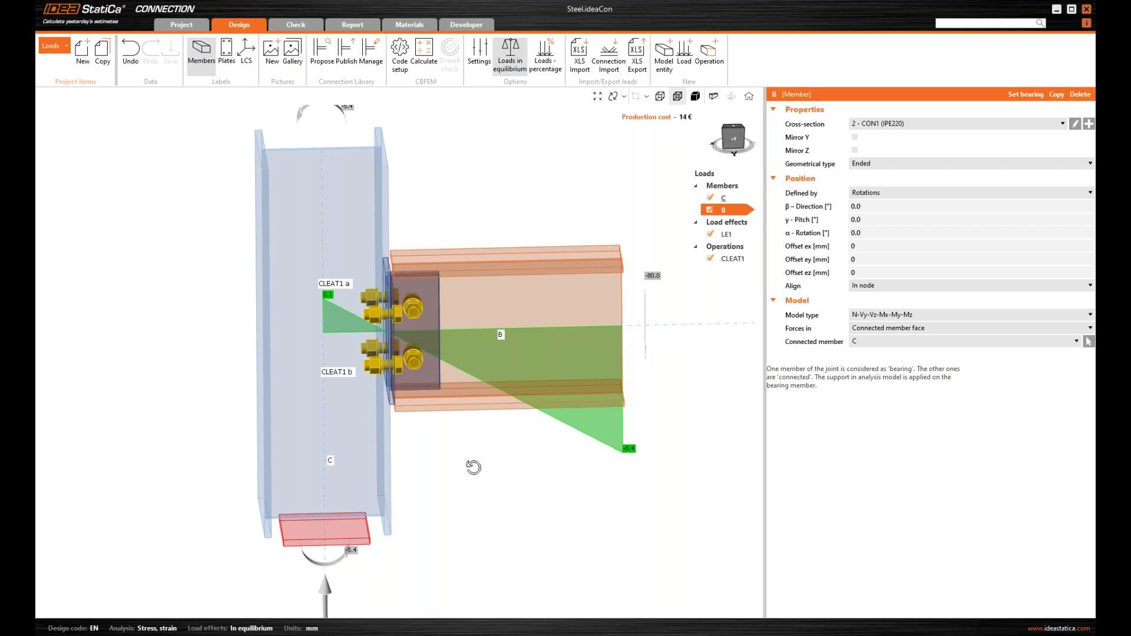
{"action": "right_click_drag", "start_coordinate": [473, 467], "coordinate": [459, 468]}
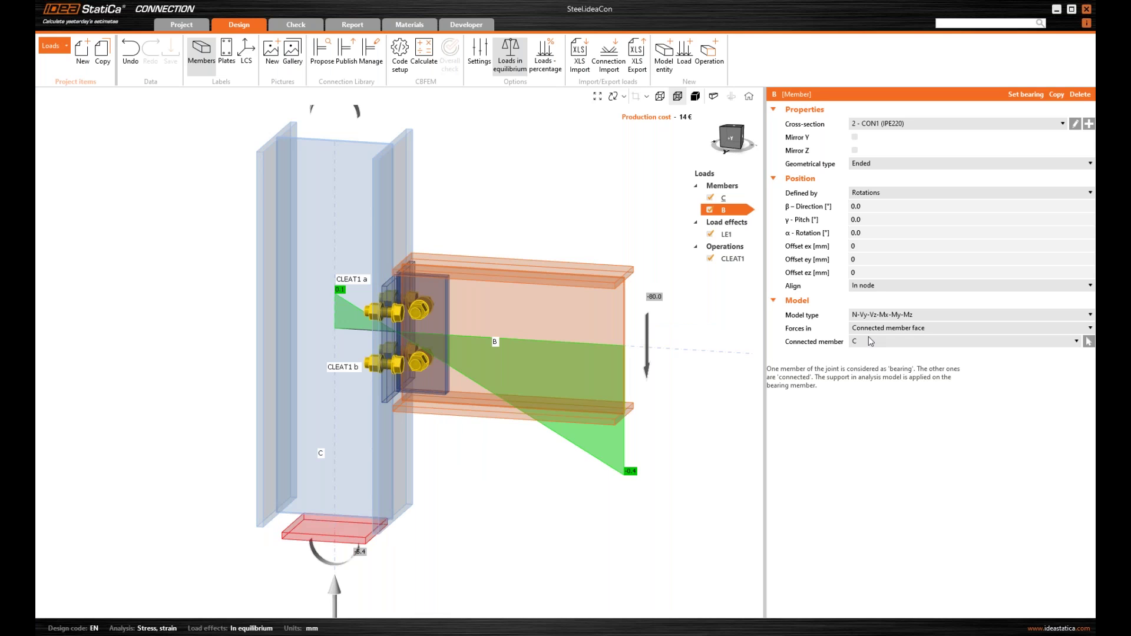
Set the forces of beam B to act in the connected member face
{"action": "left_click", "coordinate": [870, 328]}
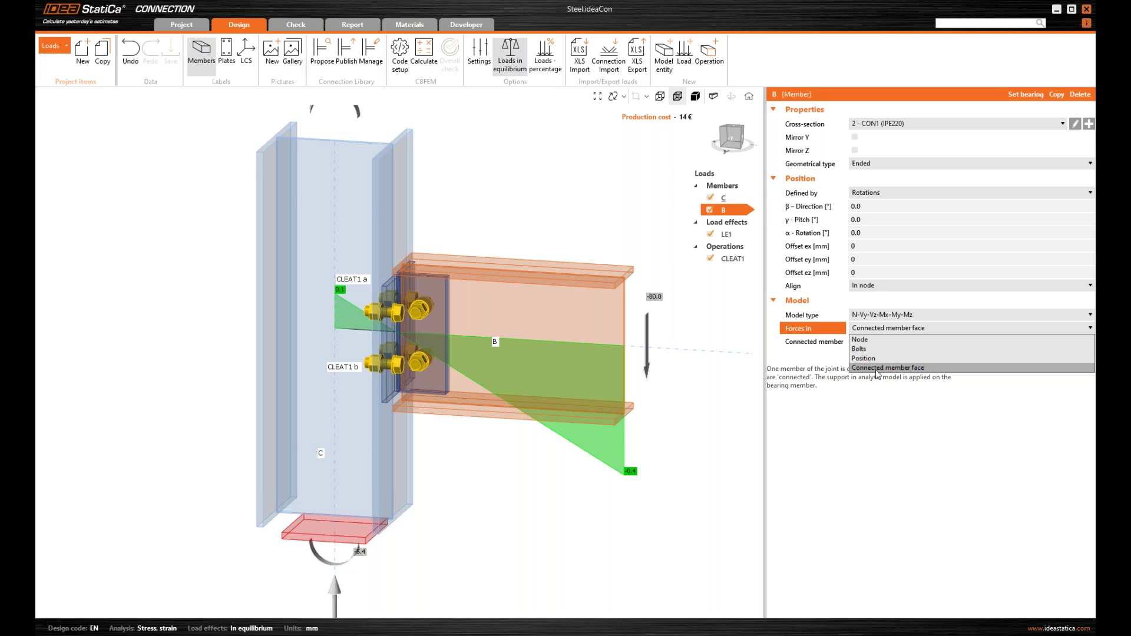
{"action": "left_click", "coordinate": [877, 369]}
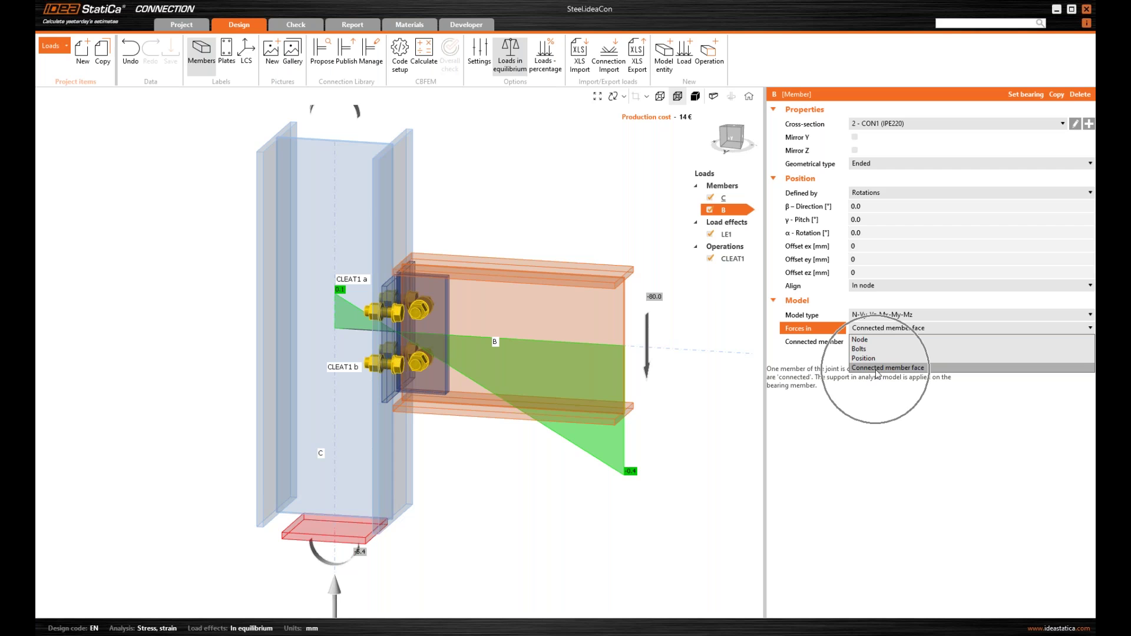
{"action": "left_click", "coordinate": [877, 370]}
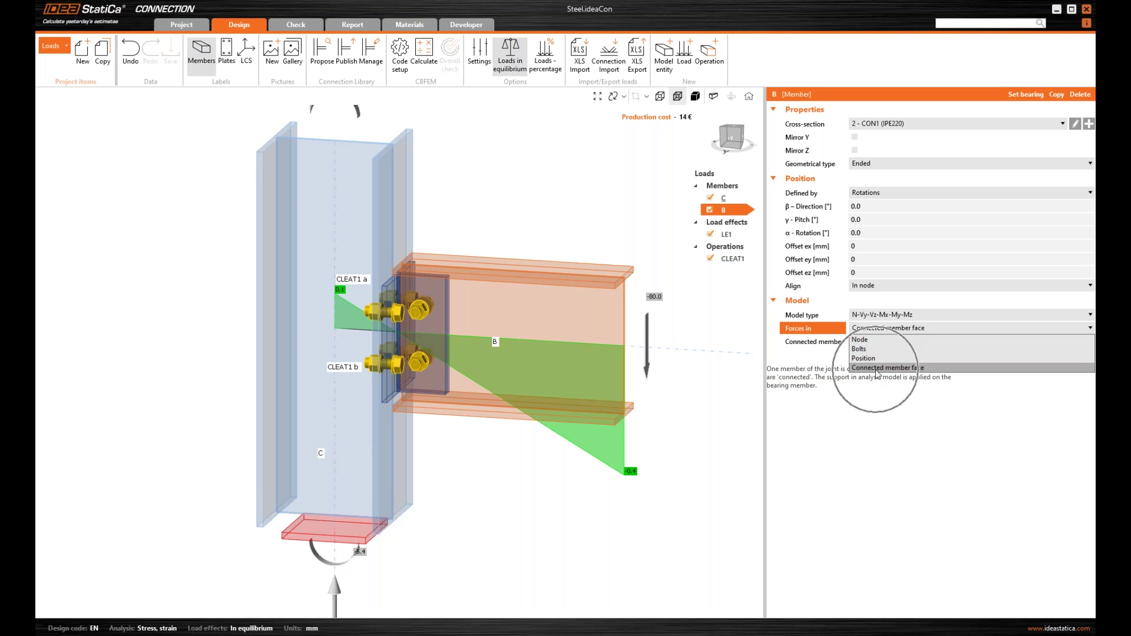
{"action": "left_click", "coordinate": [868, 369]}
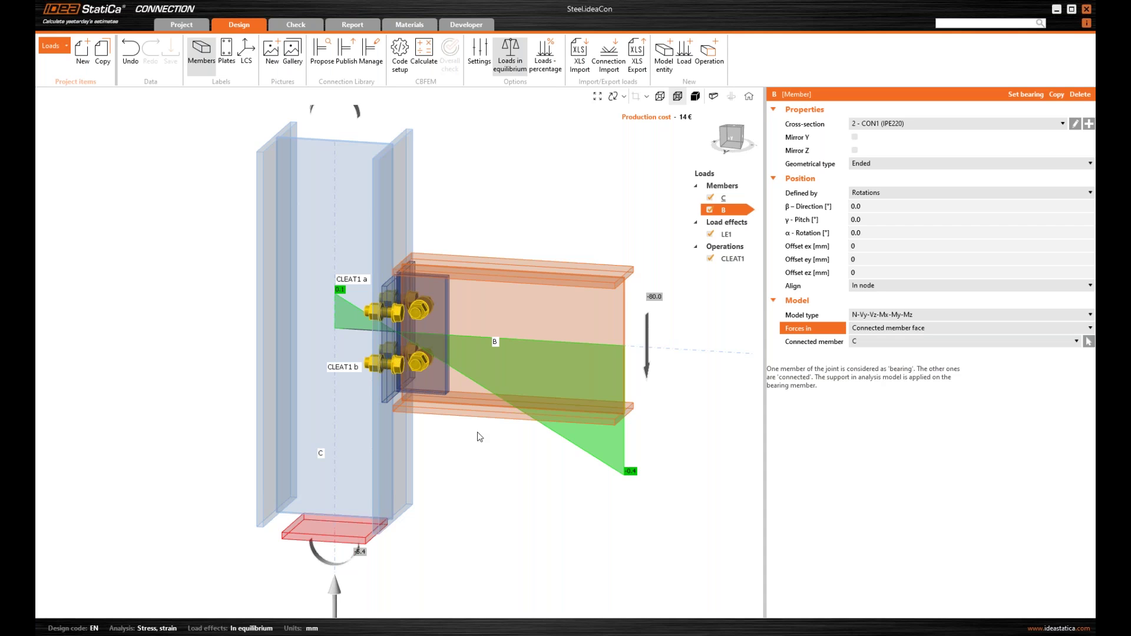
Examine where beam B's moment diagram crosses zero relative to the column flange and the cleat bolts
{"action": "scroll", "coordinate": [572, 406], "scroll_direction": "up", "scroll_amount": 3}
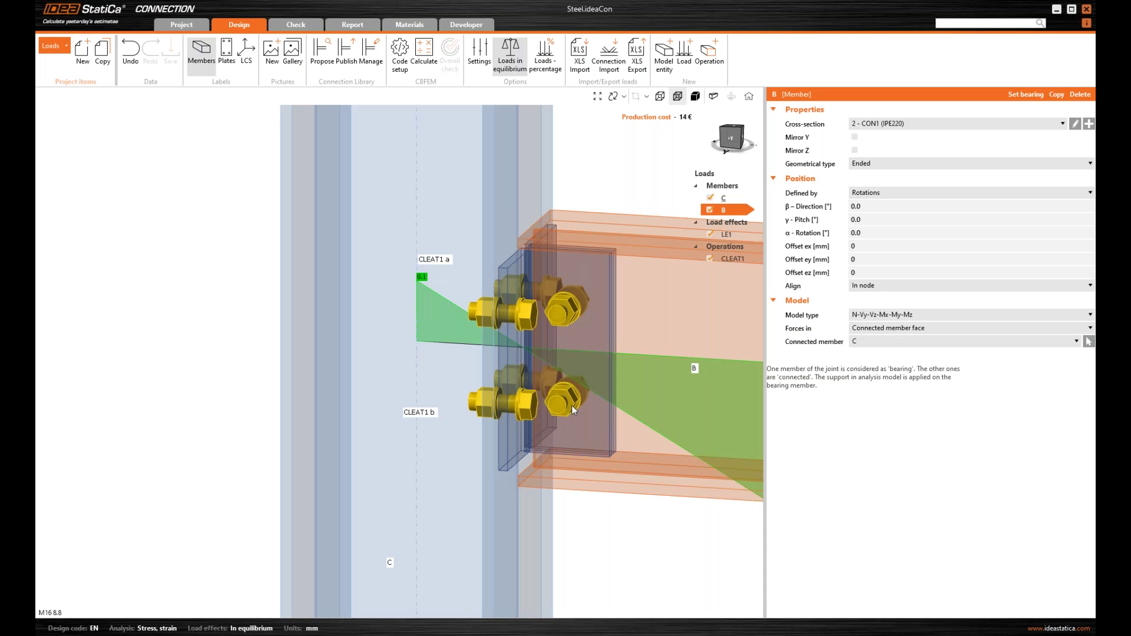
{"action": "right_click_drag", "start_coordinate": [572, 405], "coordinate": [518, 354]}
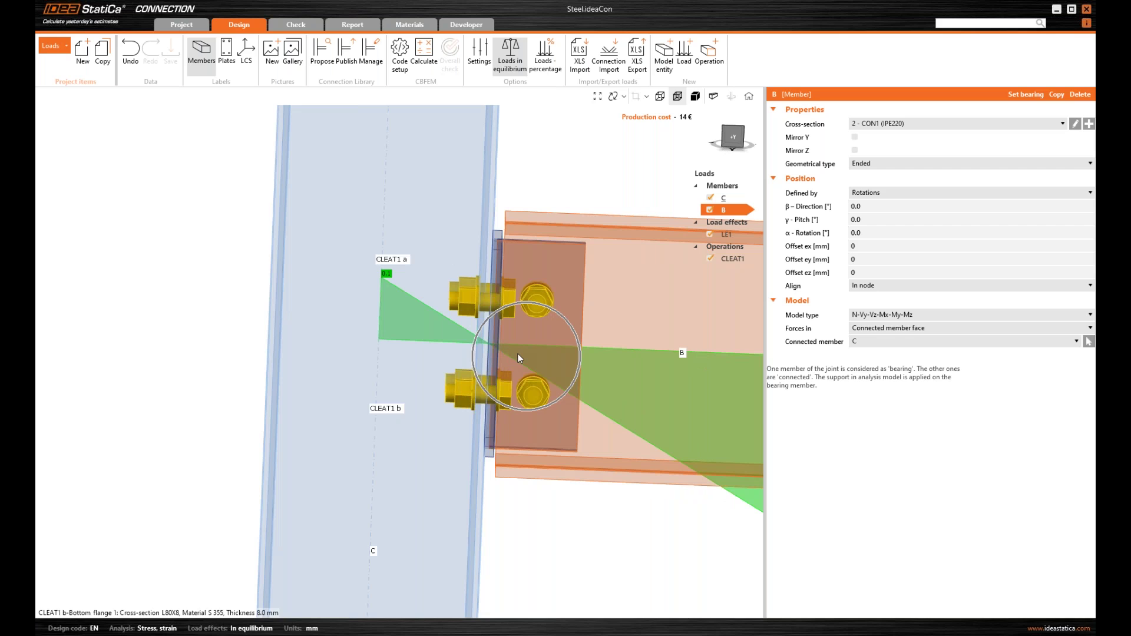
{"action": "scroll", "coordinate": [482, 341], "scroll_direction": "up", "scroll_amount": 5}
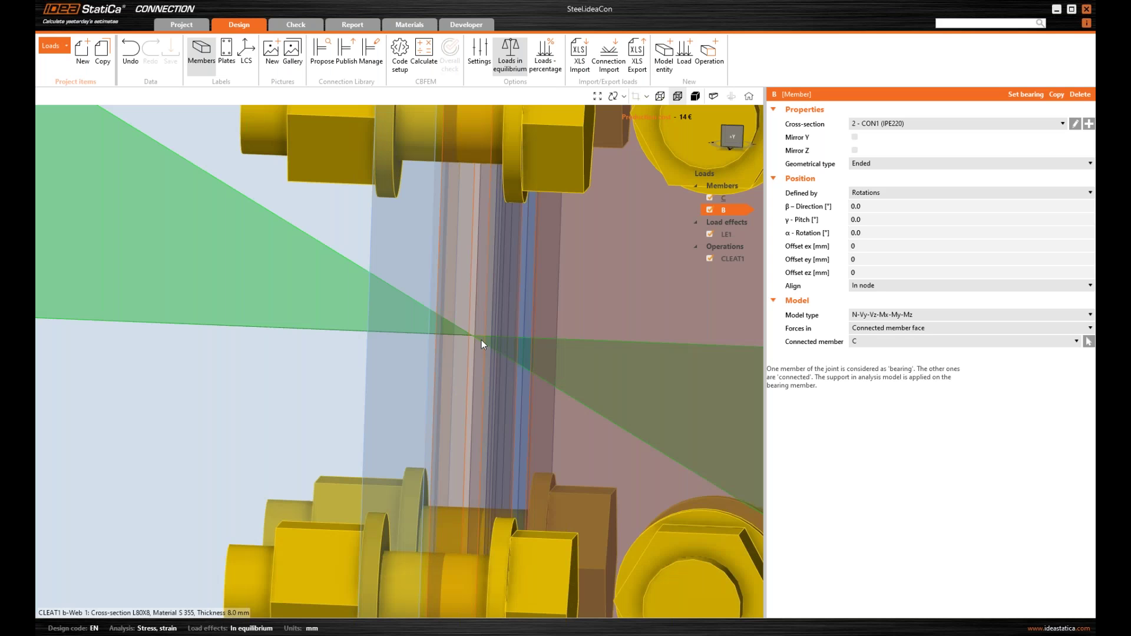
{"action": "scroll", "coordinate": [482, 341], "scroll_direction": "down", "scroll_amount": 5}
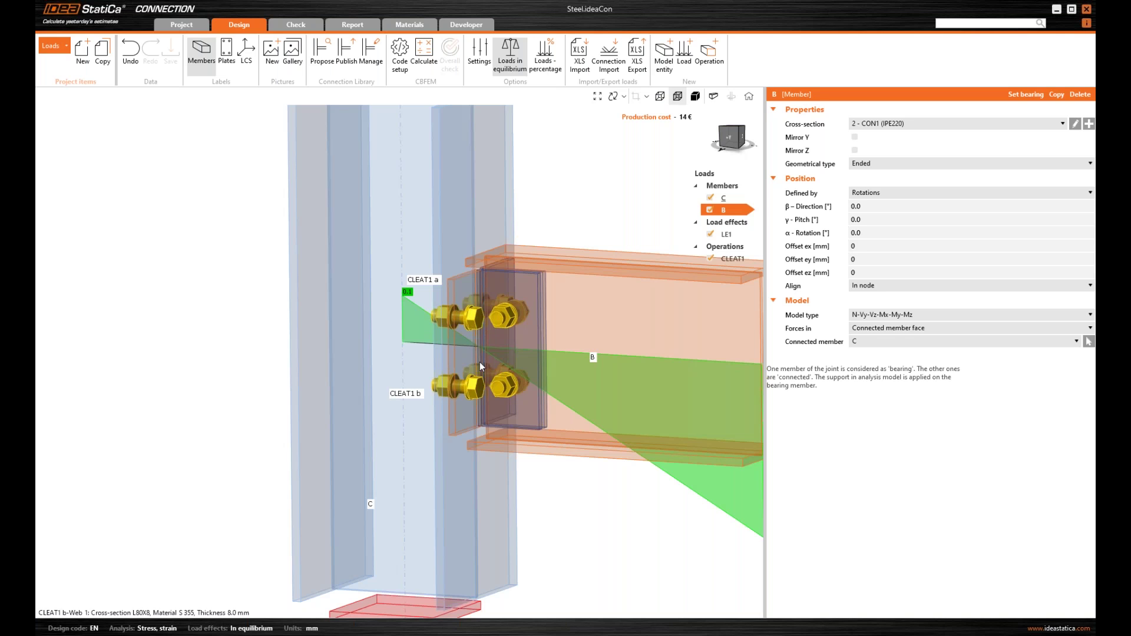
{"action": "scroll", "coordinate": [479, 362], "scroll_direction": "down", "scroll_amount": 3}
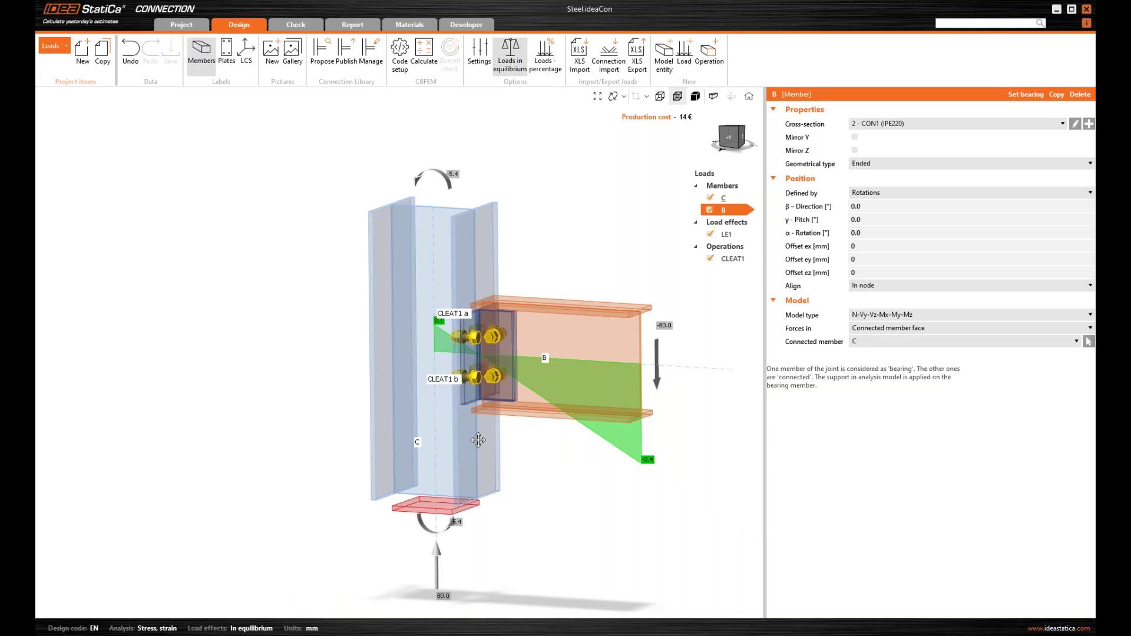
{"action": "middle_click_drag", "start_coordinate": [478, 440], "coordinate": [434, 435]}
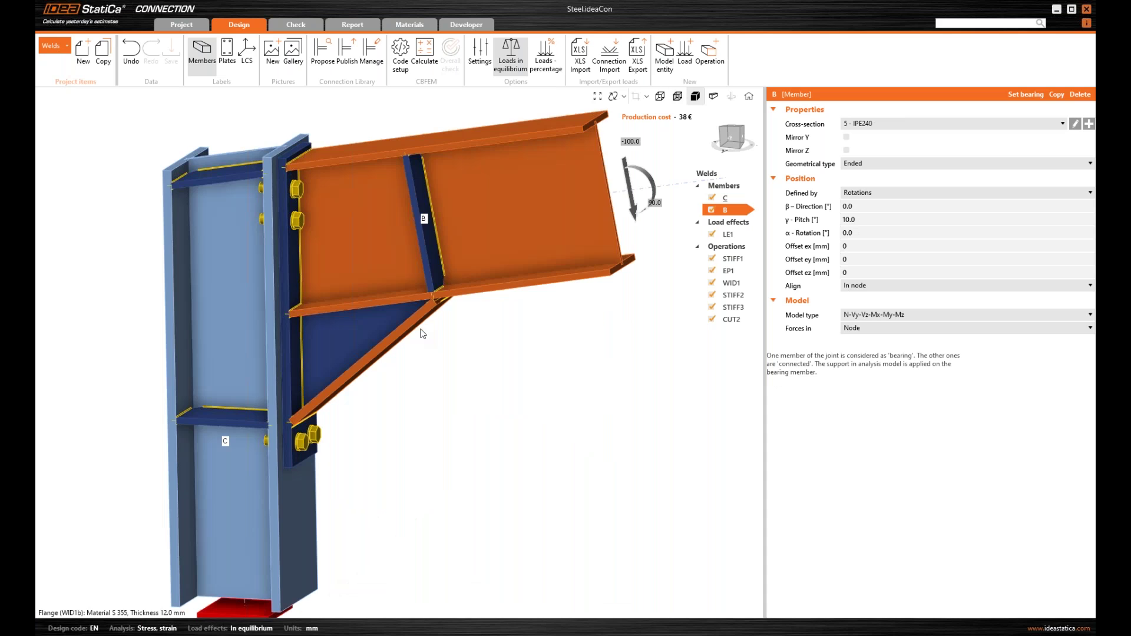
Autodesign all welds of the haunched beam-to-column joint in the Welds project item to full strength
{"action": "scroll", "coordinate": [488, 390], "scroll_direction": "down", "scroll_amount": 3}
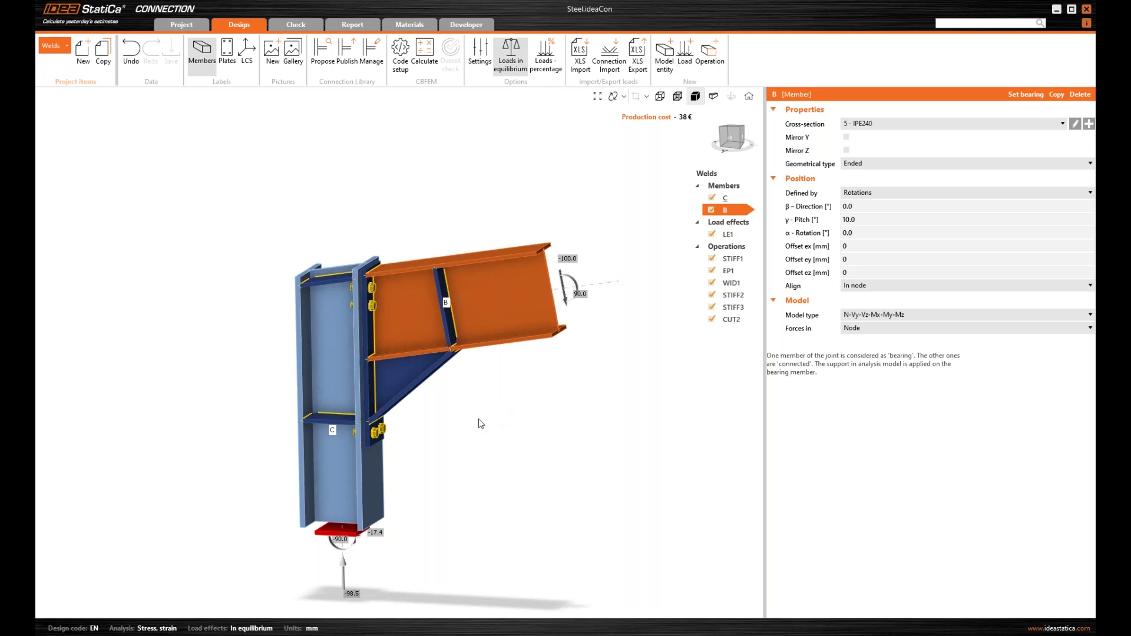
{"action": "right_click_drag", "start_coordinate": [475, 417], "coordinate": [474, 417]}
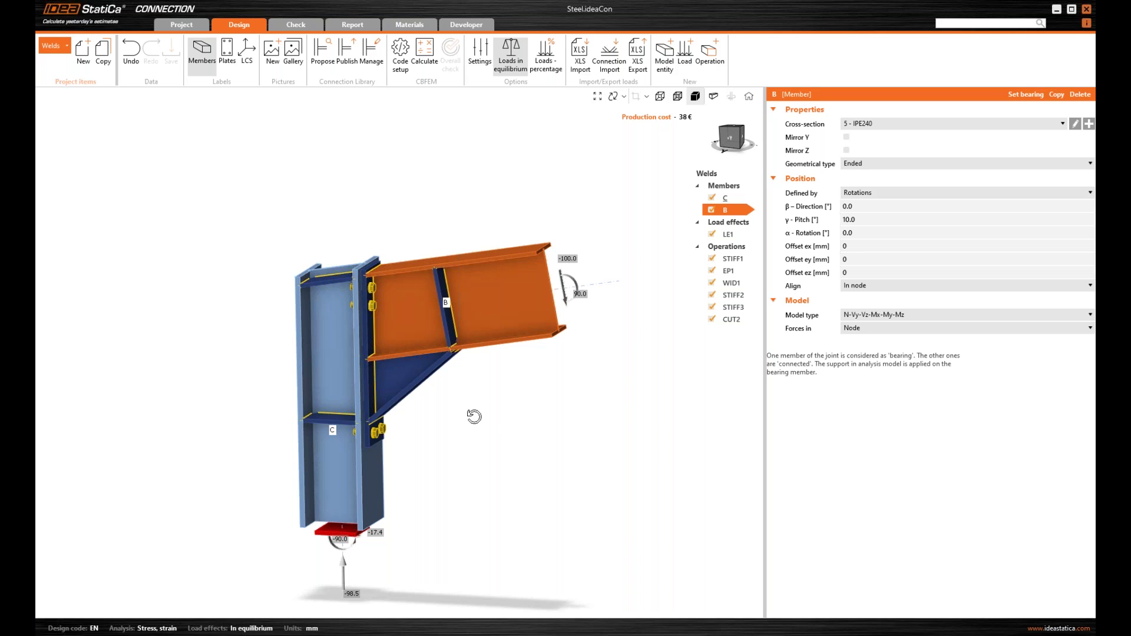
{"action": "right_click_drag", "start_coordinate": [474, 417], "coordinate": [471, 416]}
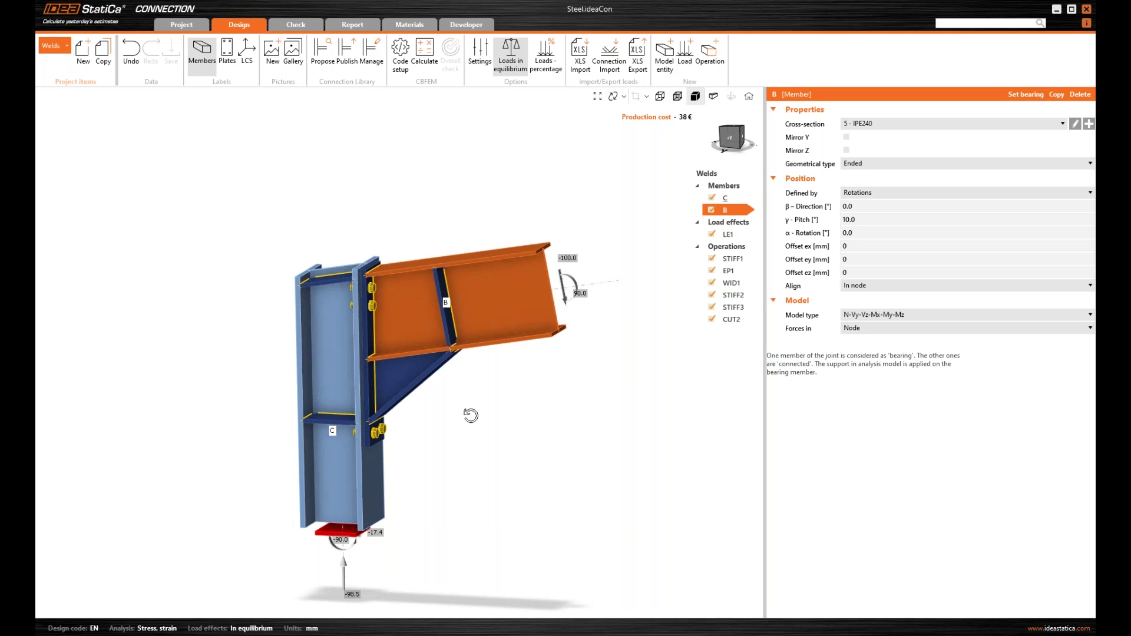
{"action": "right_click_drag", "start_coordinate": [471, 416], "coordinate": [469, 414]}
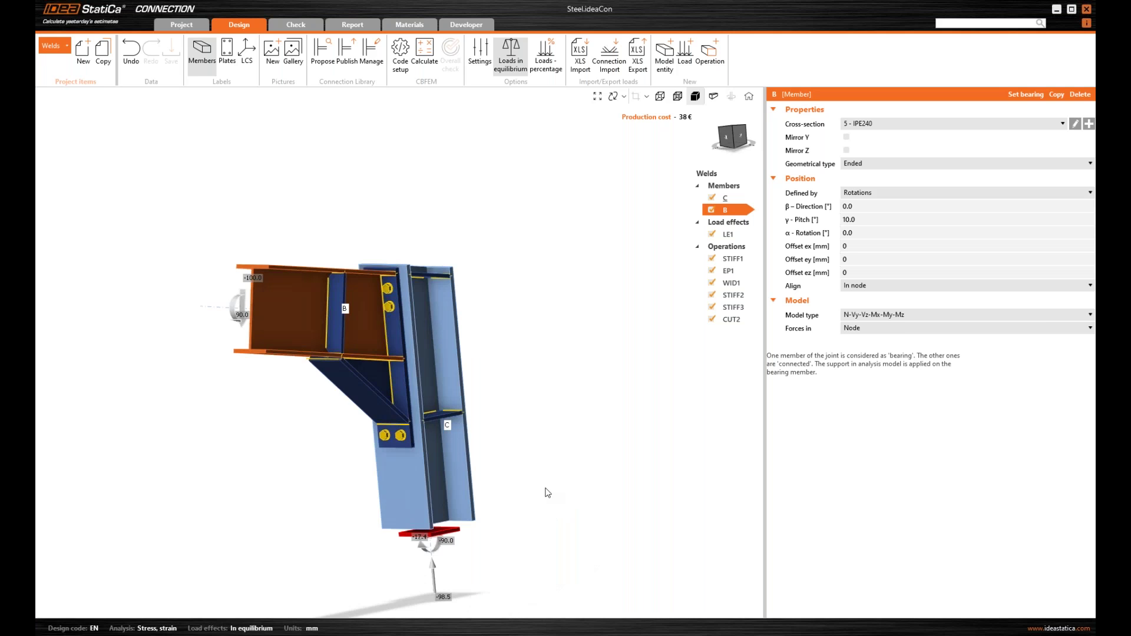
{"action": "right_click_drag", "start_coordinate": [548, 493], "coordinate": [530, 509]}
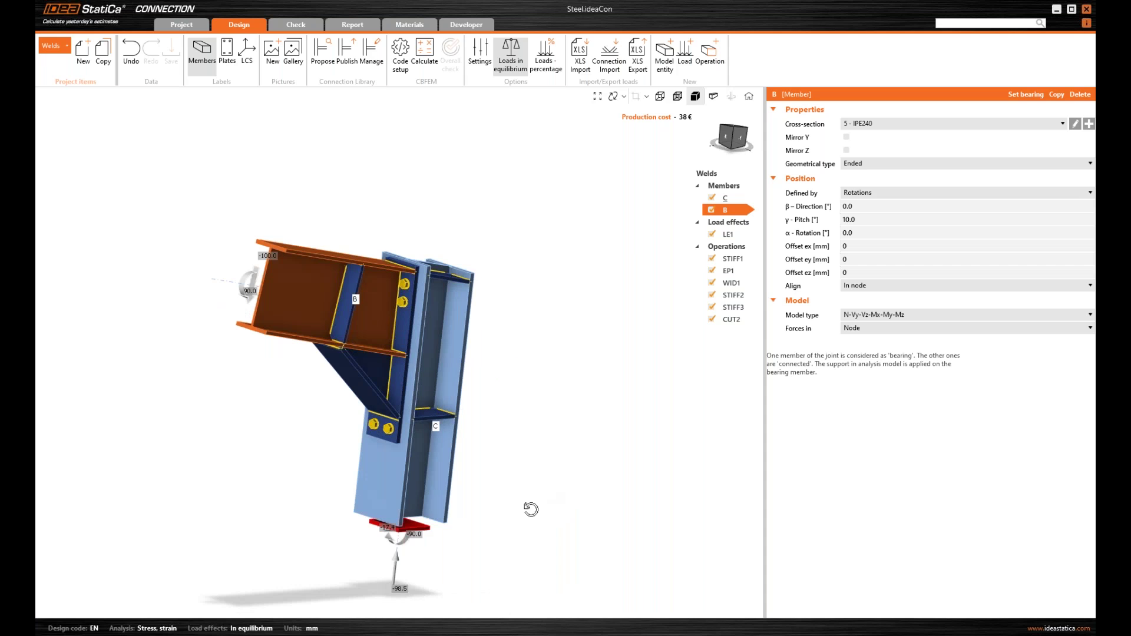
{"action": "right_click_drag", "start_coordinate": [531, 509], "coordinate": [515, 361]}
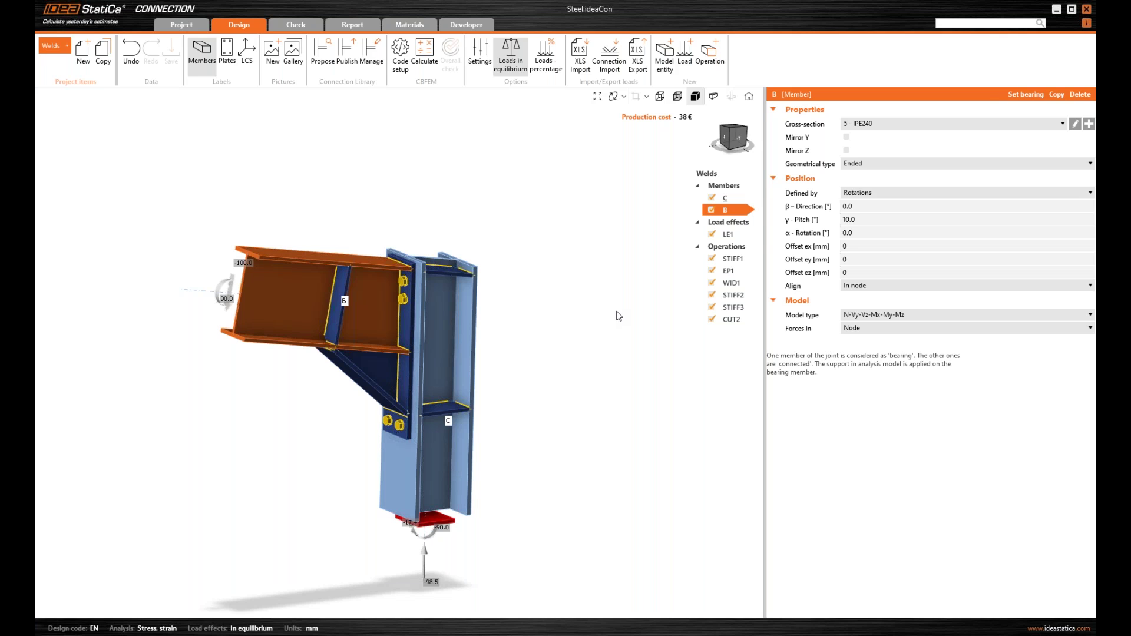
{"action": "right_click", "coordinate": [735, 254]}
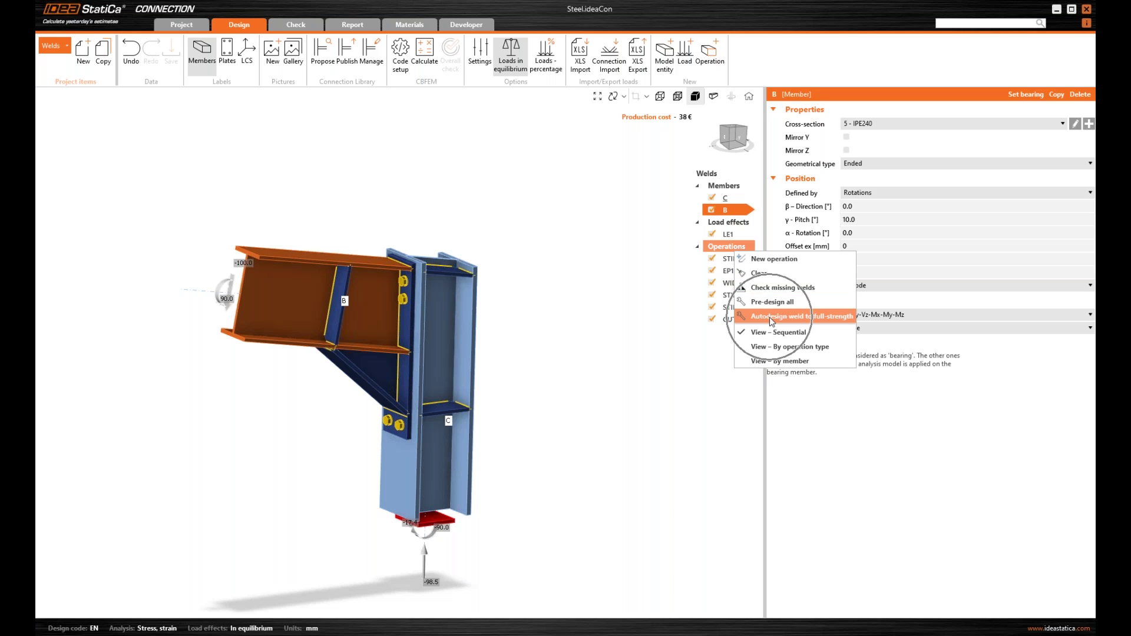
{"action": "left_click", "coordinate": [770, 317]}
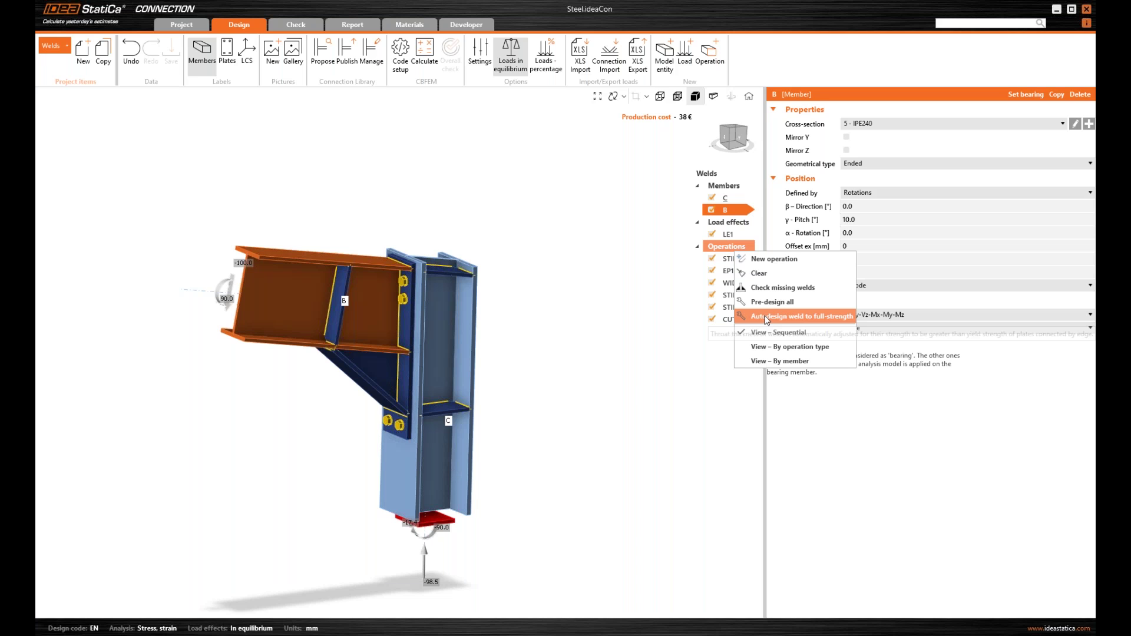
{"action": "left_click", "coordinate": [768, 319]}
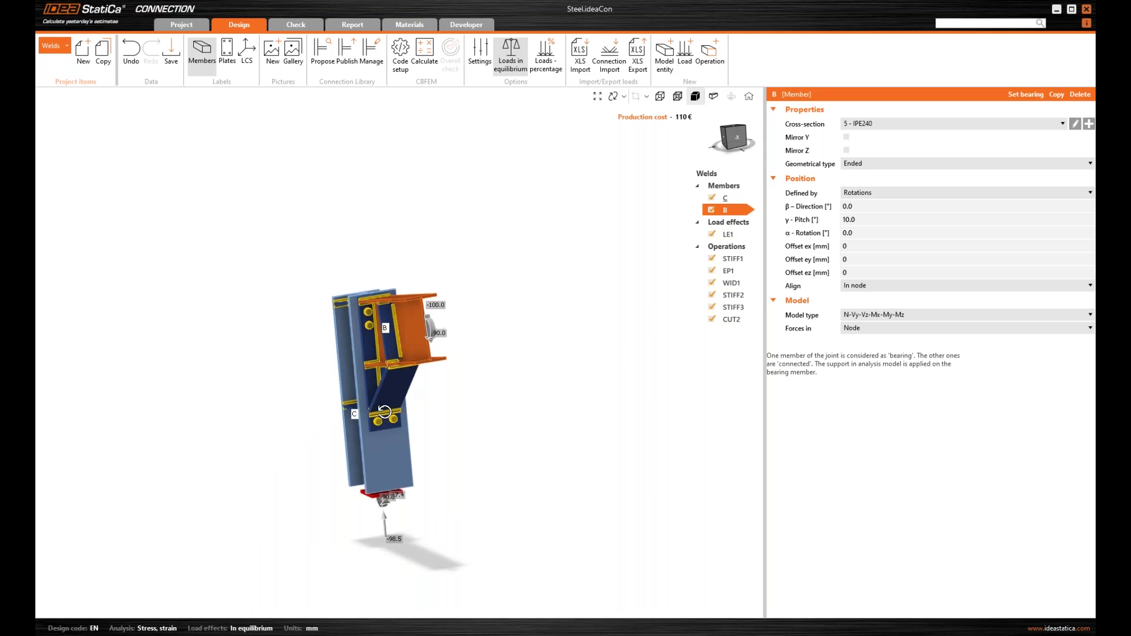
Inspect the resized welds on the stiffeners, end plate and haunch around the beam-to-column joint
{"action": "middle_click_drag", "start_coordinate": [385, 412], "coordinate": [354, 411]}
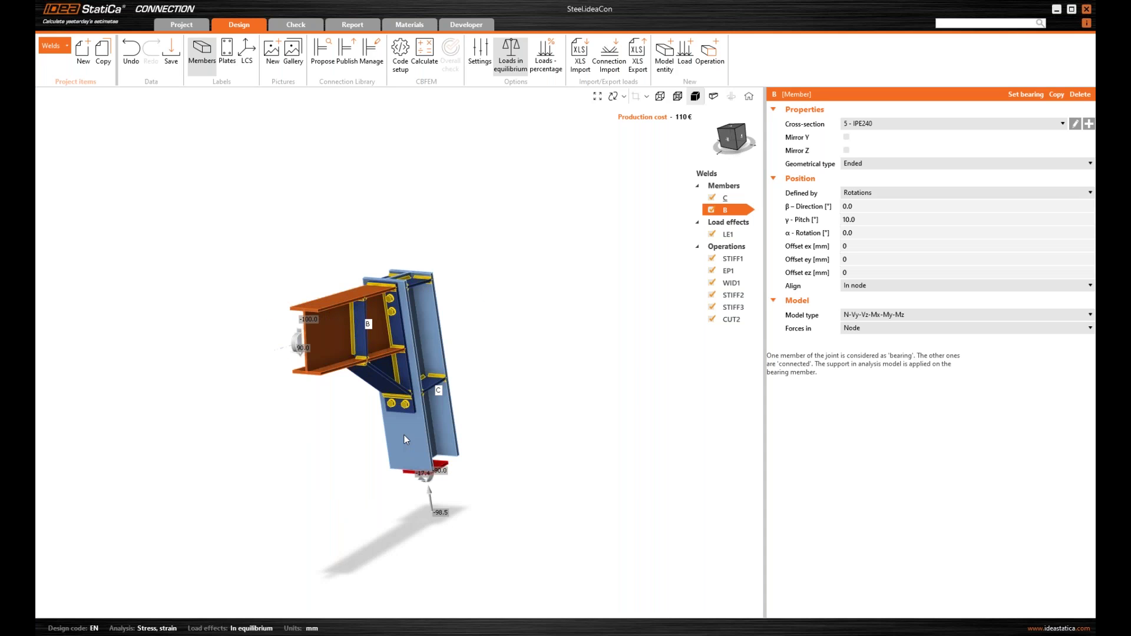
{"action": "middle_click_drag", "start_coordinate": [405, 435], "coordinate": [373, 367]}
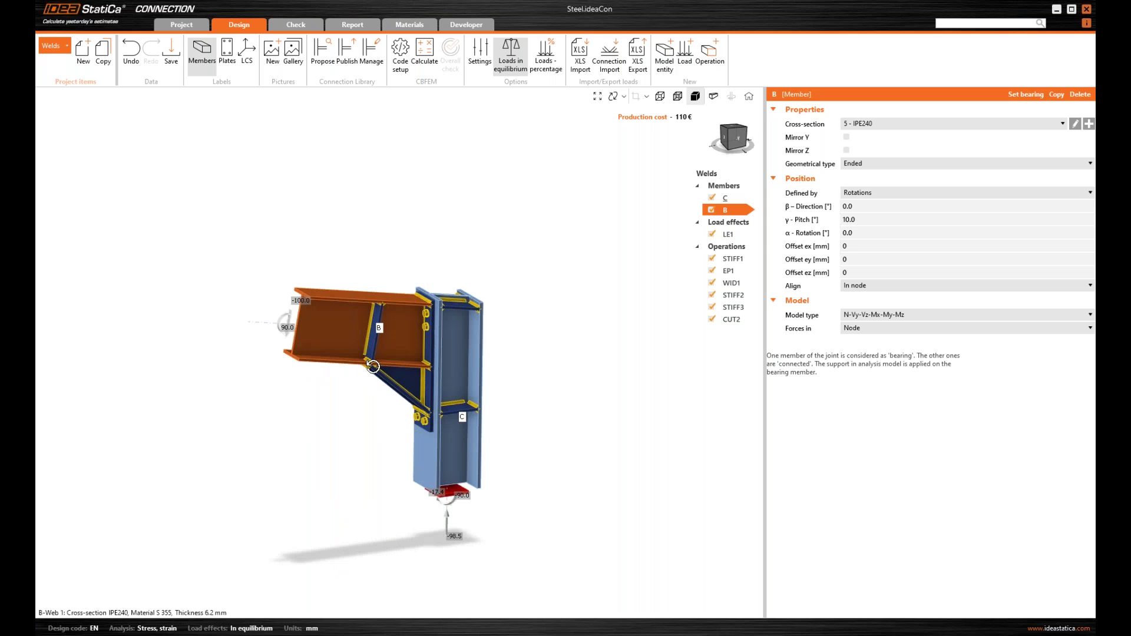
{"action": "scroll", "coordinate": [448, 337], "scroll_direction": "up", "scroll_amount": 3}
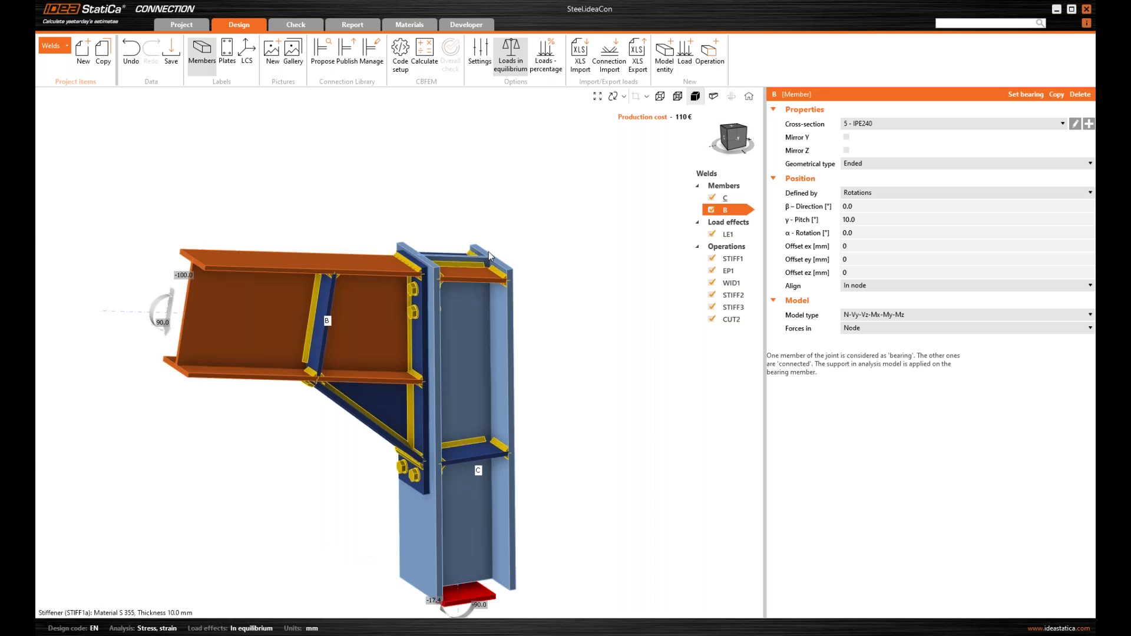
{"action": "scroll", "coordinate": [492, 267], "scroll_direction": "up", "scroll_amount": 3}
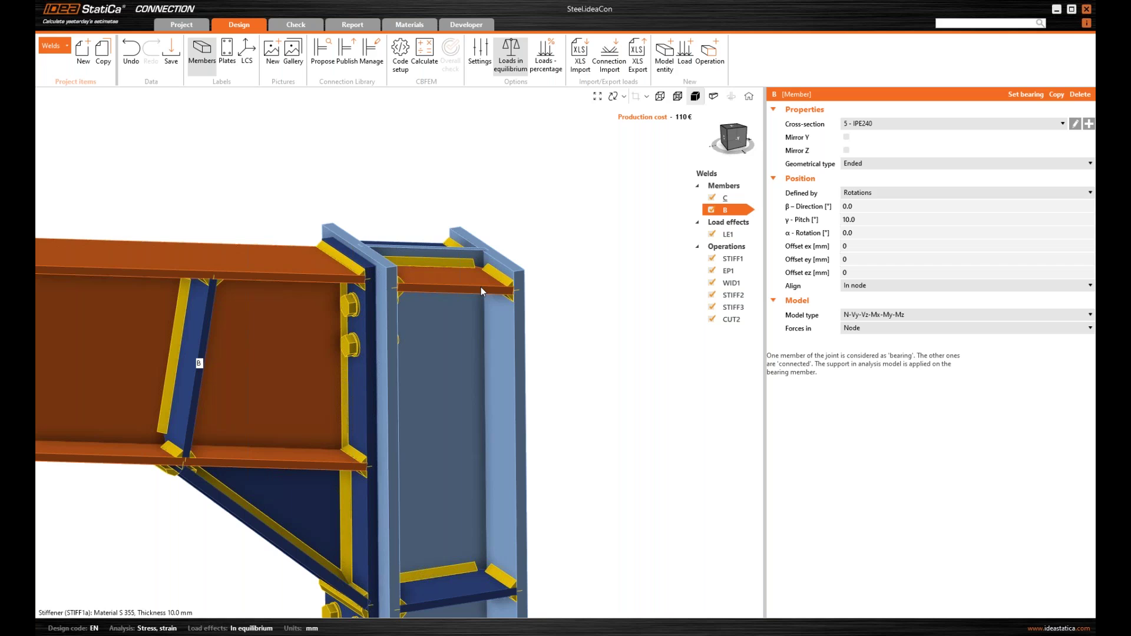
{"action": "scroll", "coordinate": [499, 287], "scroll_direction": "down", "scroll_amount": 2}
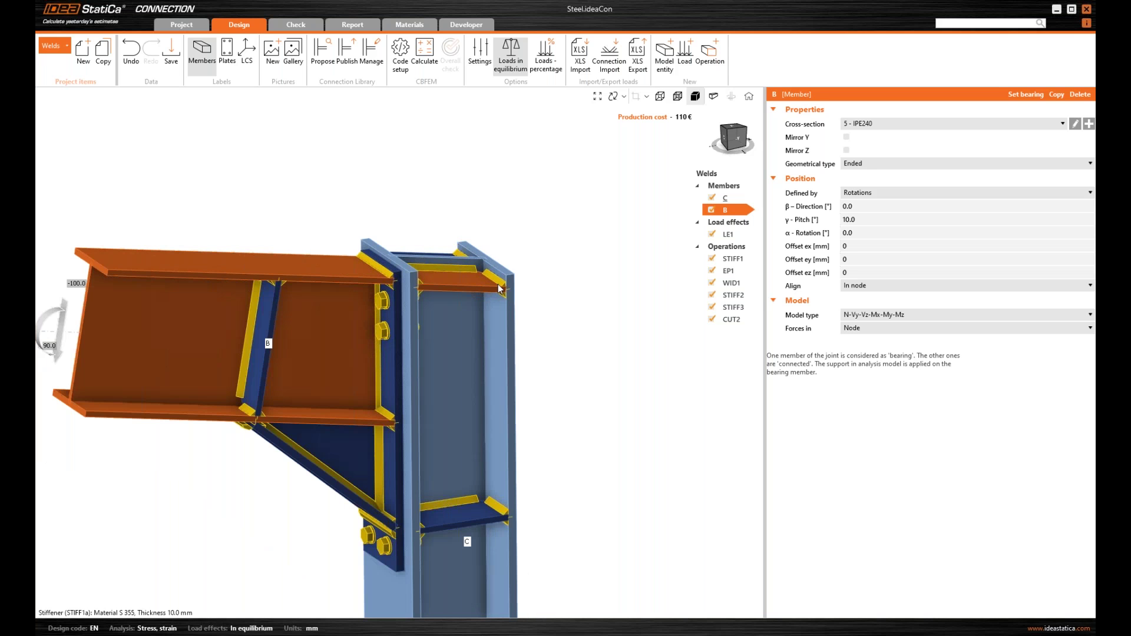
{"action": "middle_click_drag", "start_coordinate": [498, 287], "coordinate": [482, 295]}
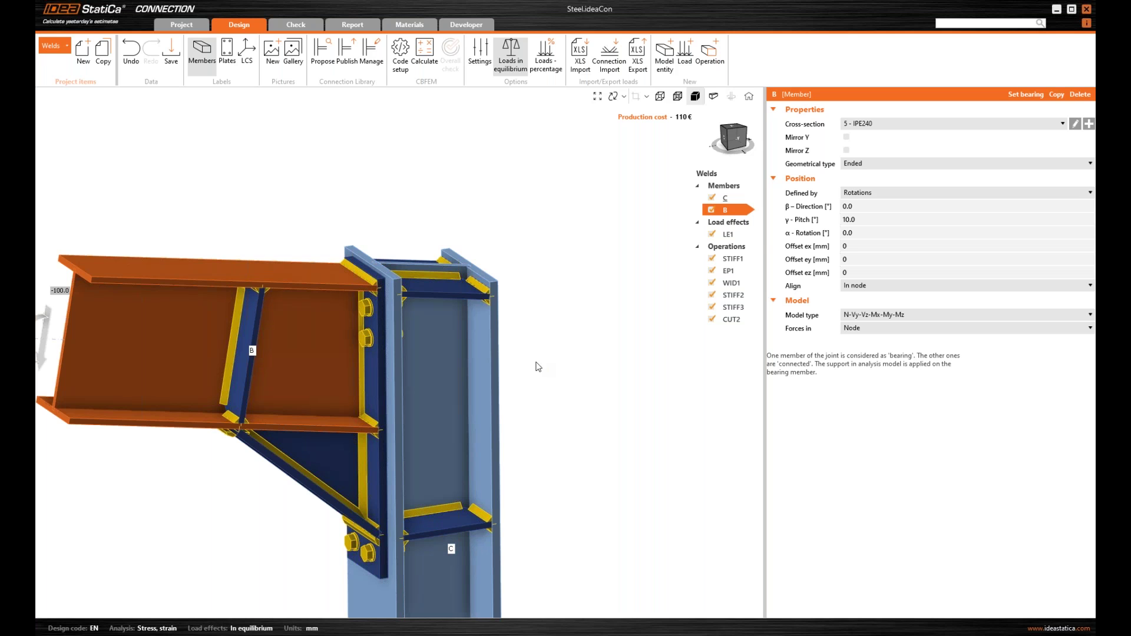
{"action": "scroll", "coordinate": [530, 362], "scroll_direction": "down", "scroll_amount": 2}
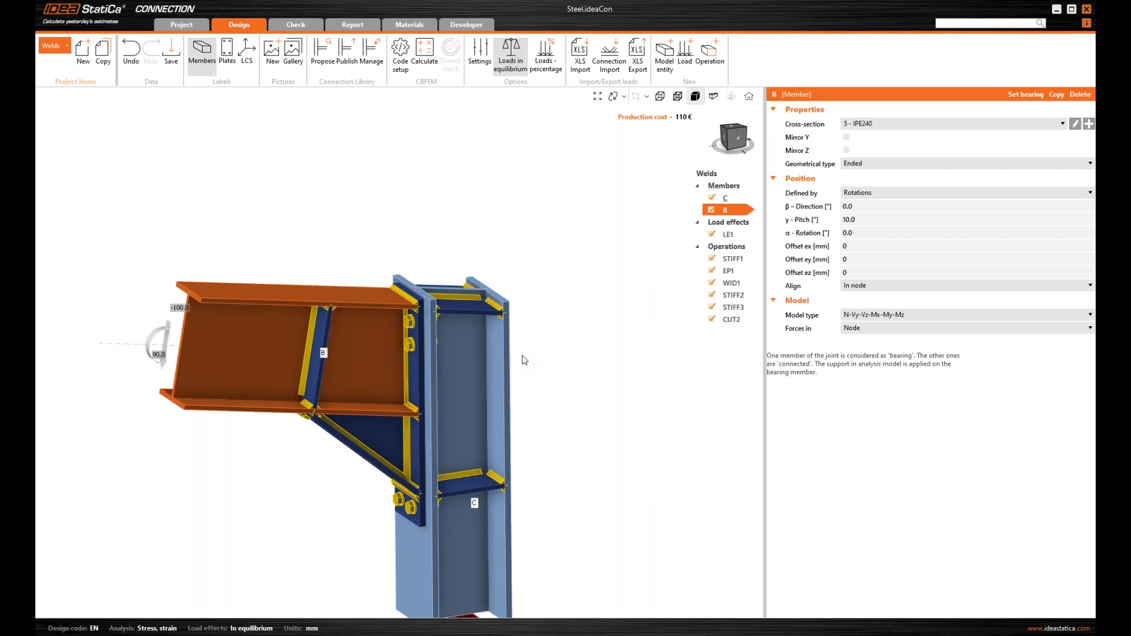
Calculate the Welds project item and return the joint to the default view
{"action": "right_click_drag", "start_coordinate": [522, 356], "coordinate": [403, 444]}
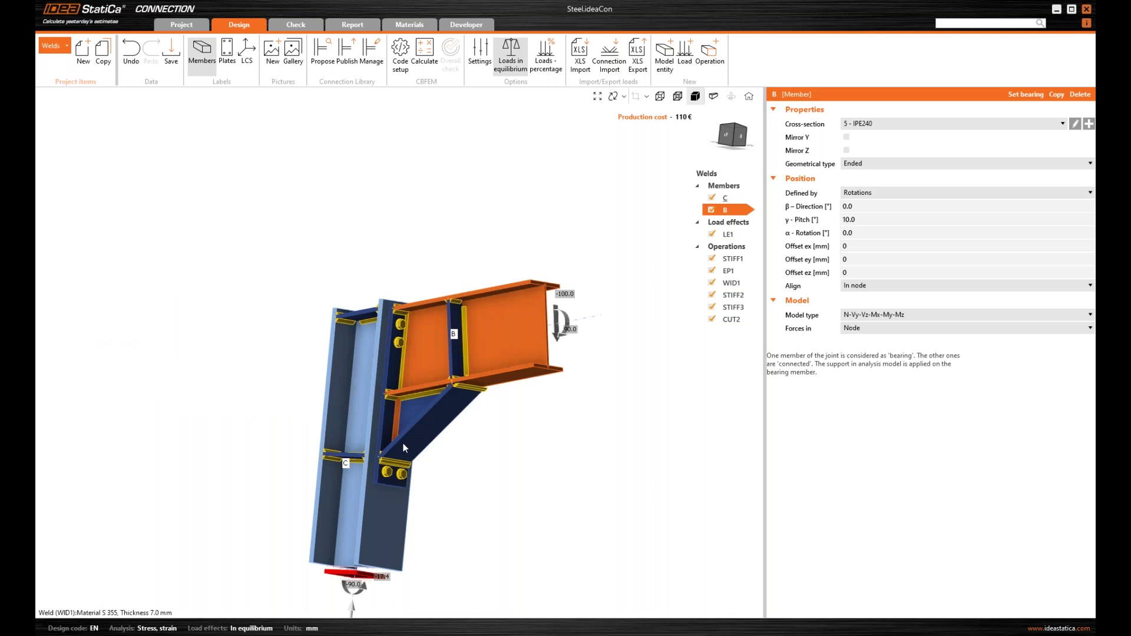
{"action": "scroll", "coordinate": [418, 449], "scroll_direction": "up", "scroll_amount": 2}
{"action": "right_click_drag", "start_coordinate": [404, 444], "coordinate": [439, 352]}
{"action": "scroll", "coordinate": [439, 353], "scroll_direction": "down", "scroll_amount": 2}
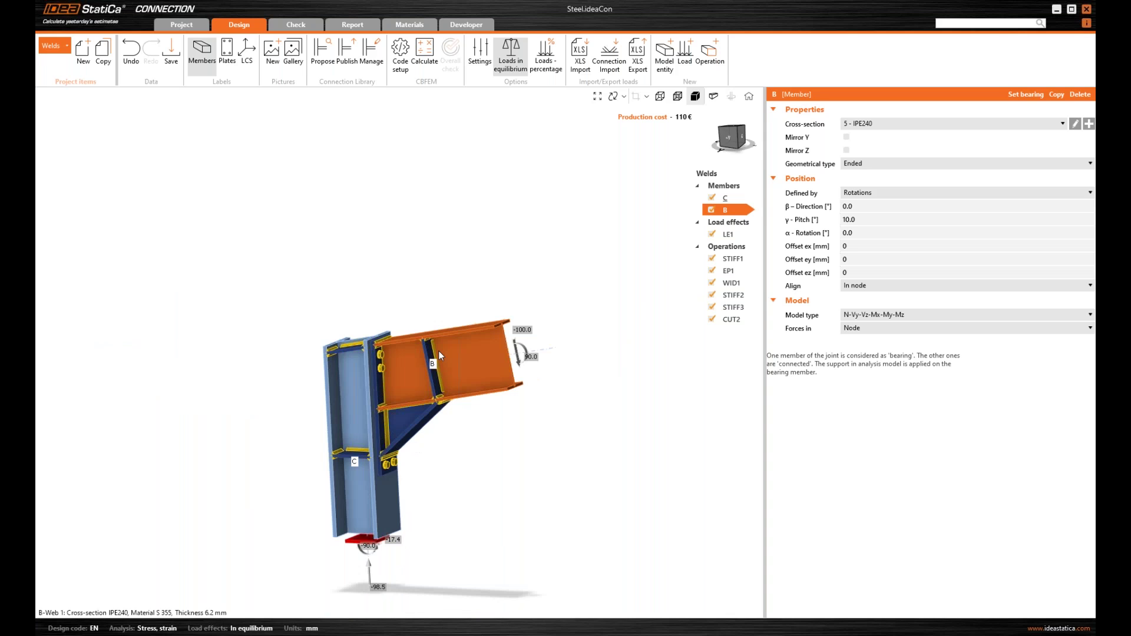
{"action": "key", "text": "F5"}
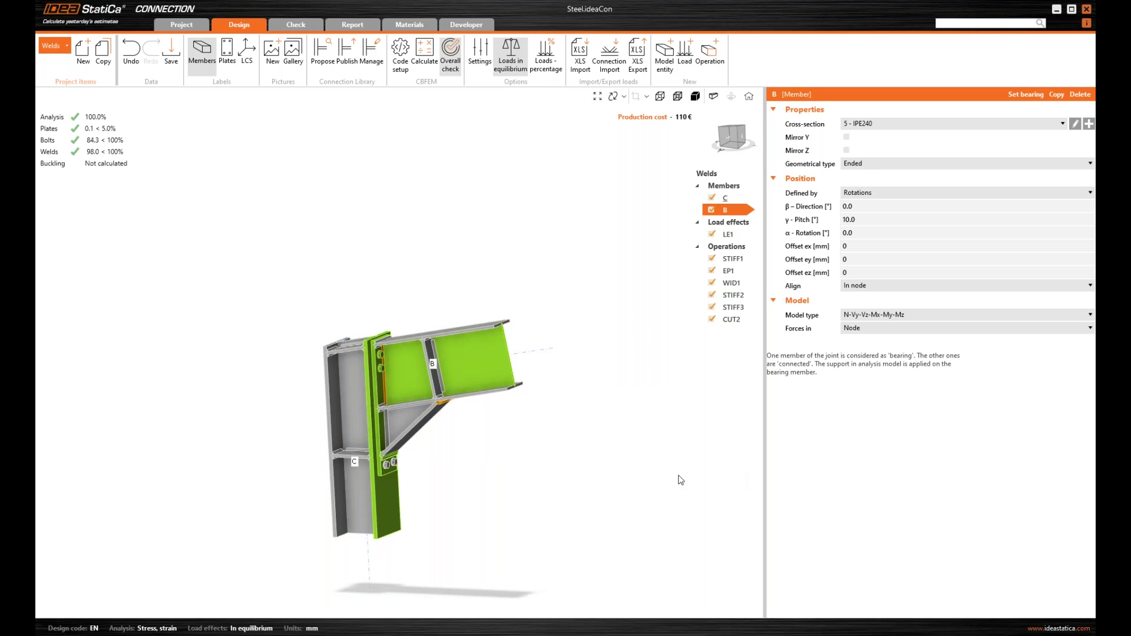
{"action": "left_click", "coordinate": [749, 98]}
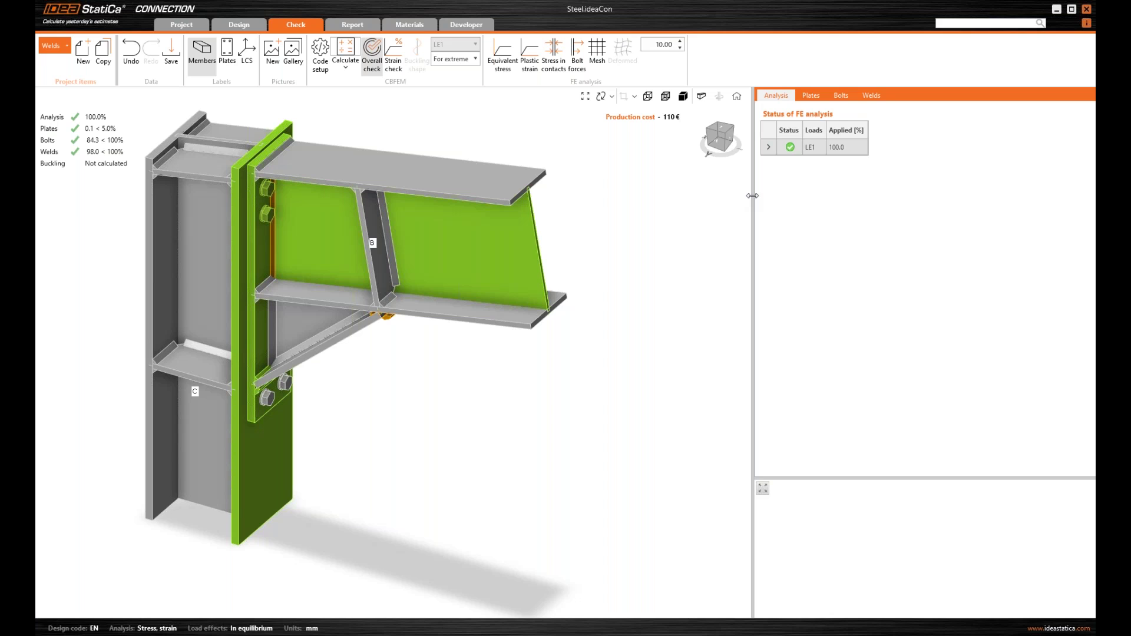
Examine the weld check results by utilization, focusing on the B-bfl 1 weld at edge WID1b under the haunch
{"action": "left_click_drag", "start_coordinate": [752, 195], "coordinate": [731, 198]}
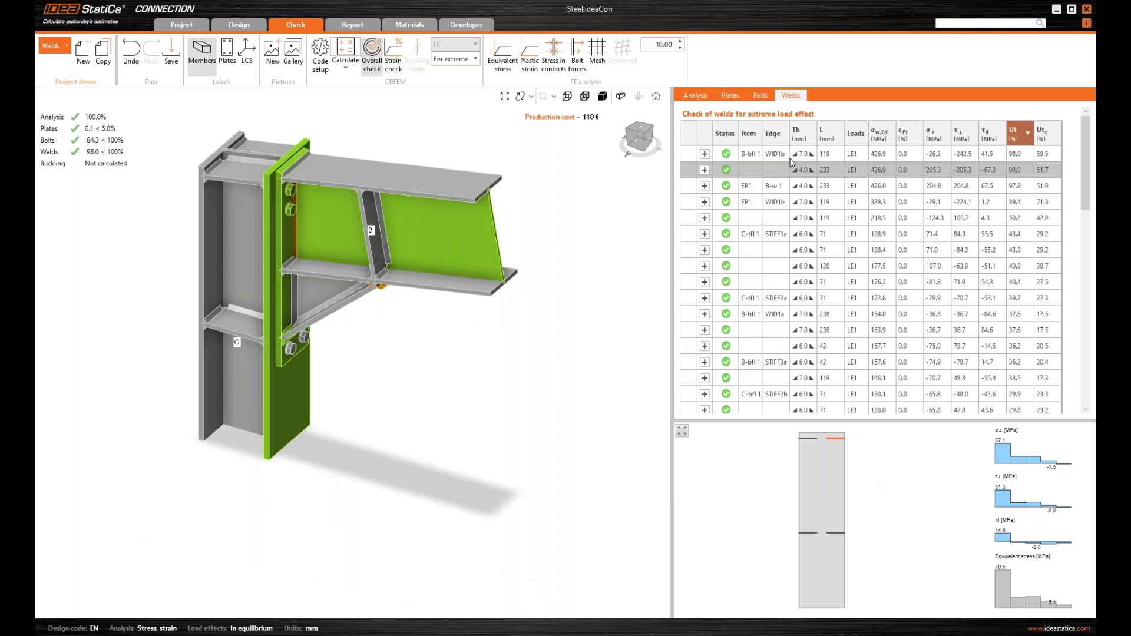
{"action": "left_click", "coordinate": [790, 158]}
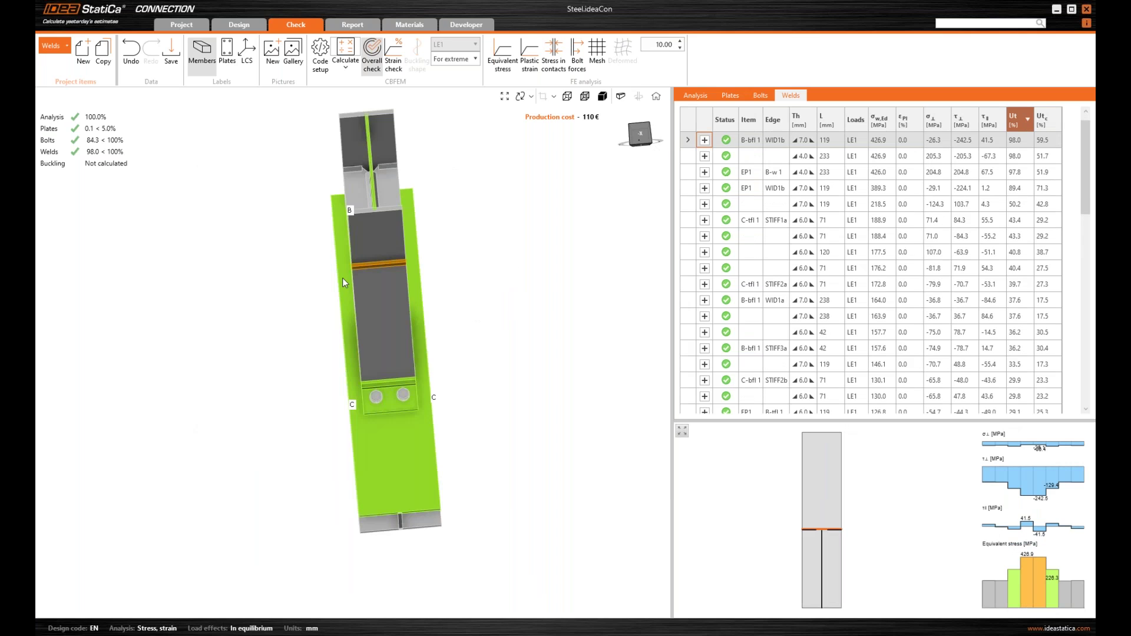
{"action": "middle_click_drag", "start_coordinate": [342, 278], "coordinate": [384, 334]}
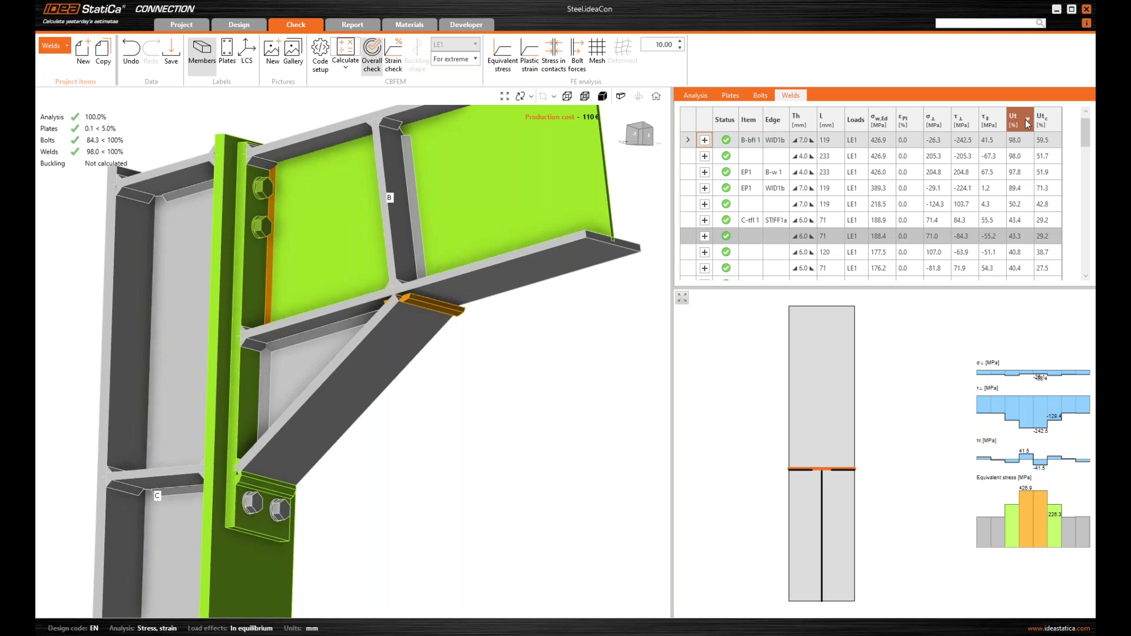
{"action": "left_click", "coordinate": [1045, 118]}
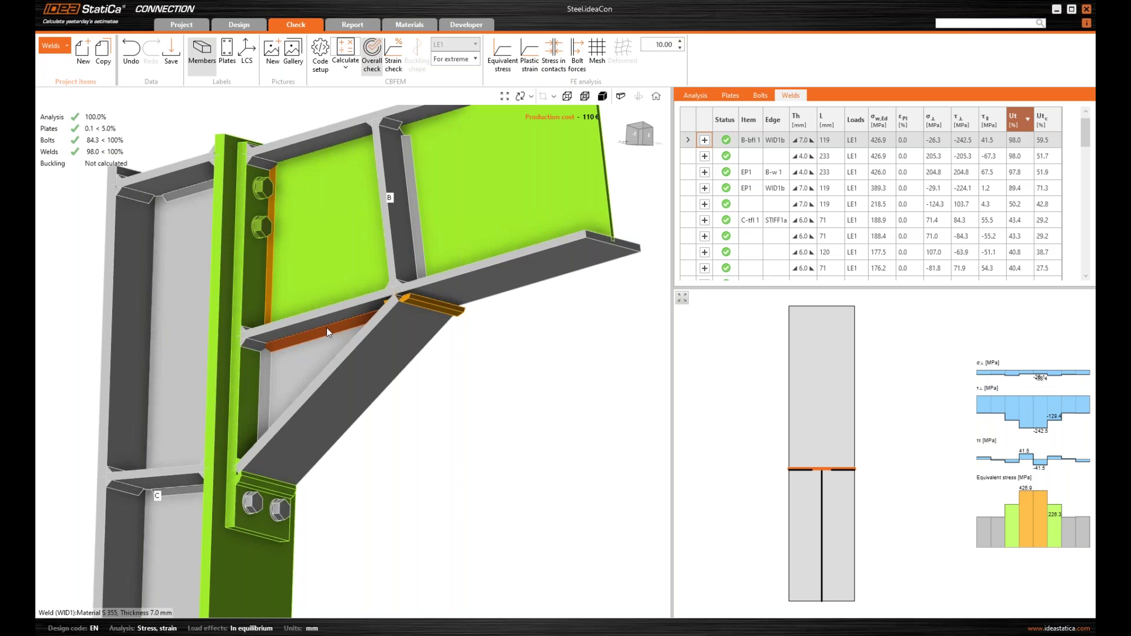
Switch to the Fire project item and set its analysis type to Fire resistance with Calculated temperature
{"action": "left_click", "coordinate": [52, 47]}
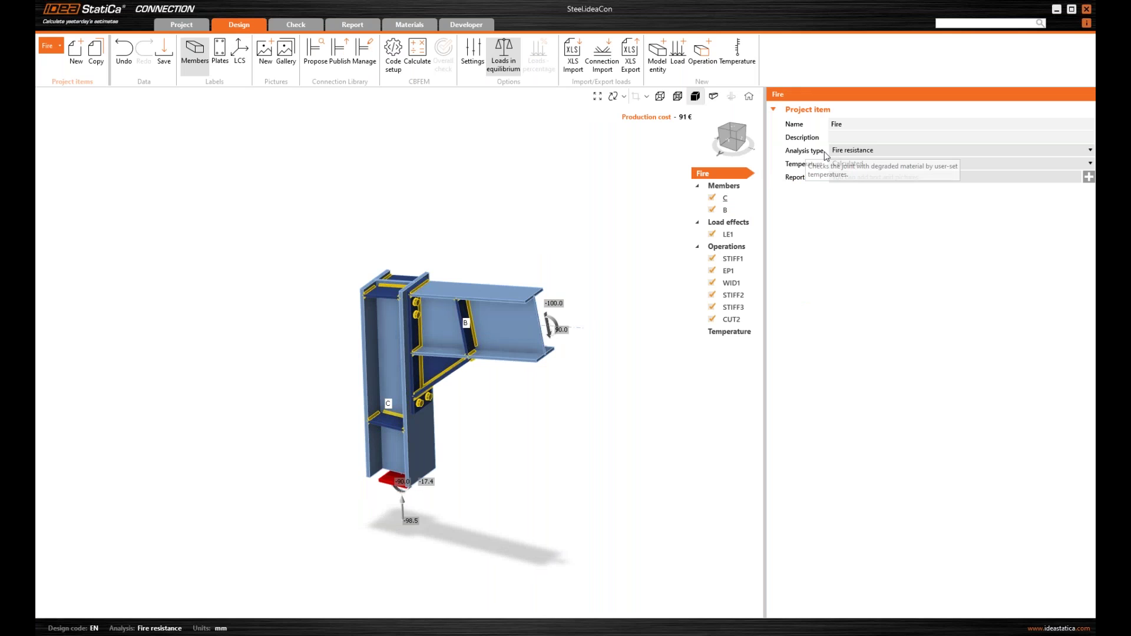
{"action": "left_click", "coordinate": [831, 151]}
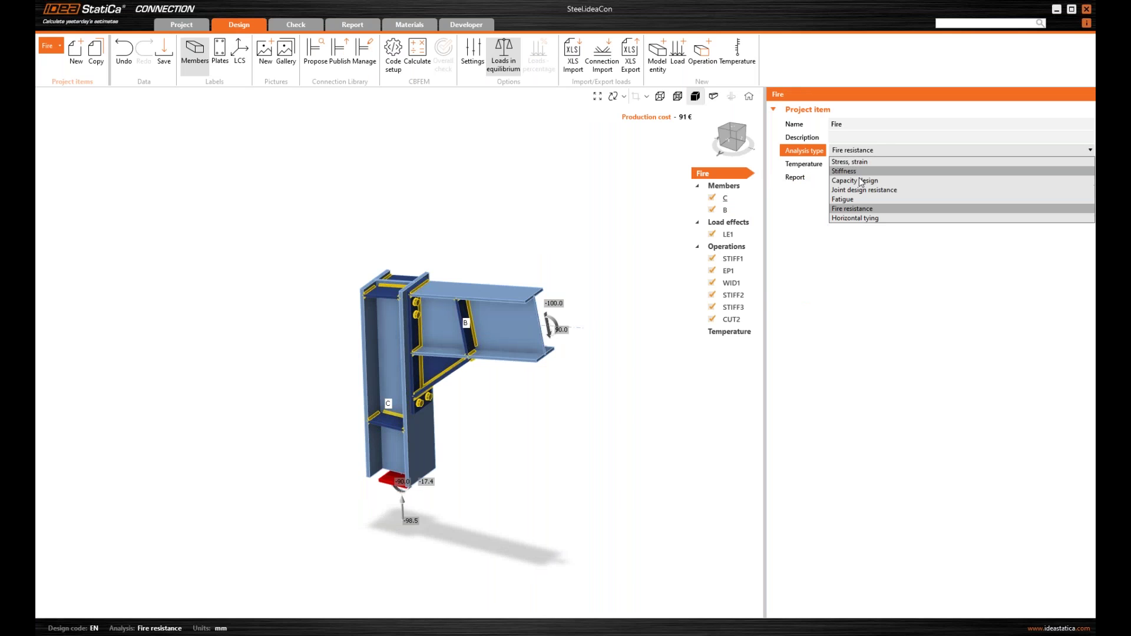
{"action": "left_click", "coordinate": [851, 210]}
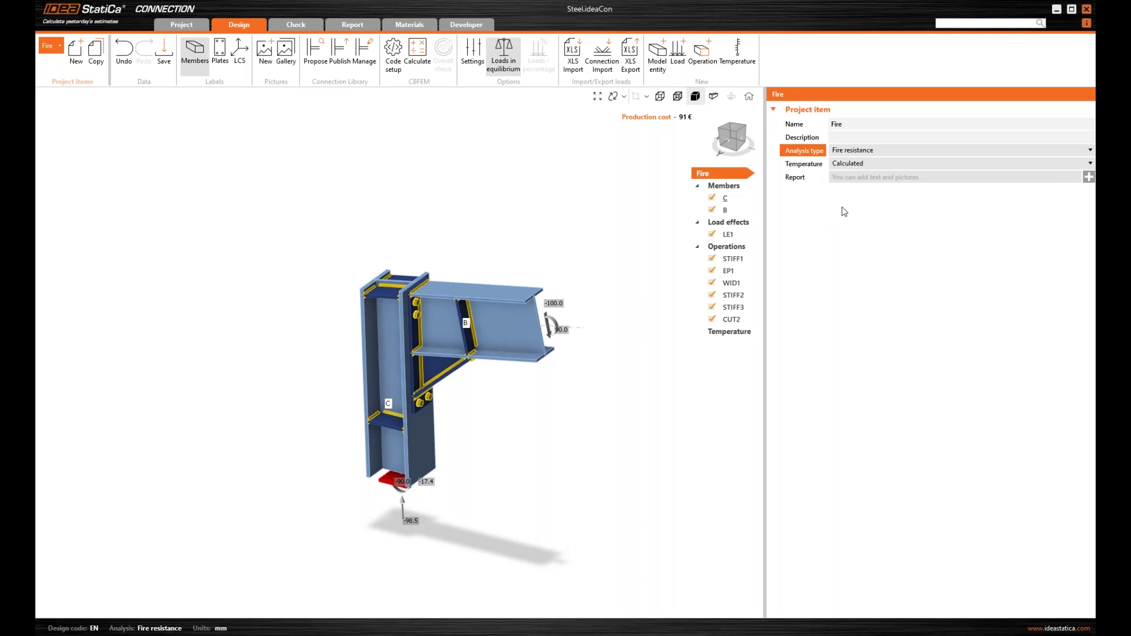
{"action": "left_click", "coordinate": [849, 164]}
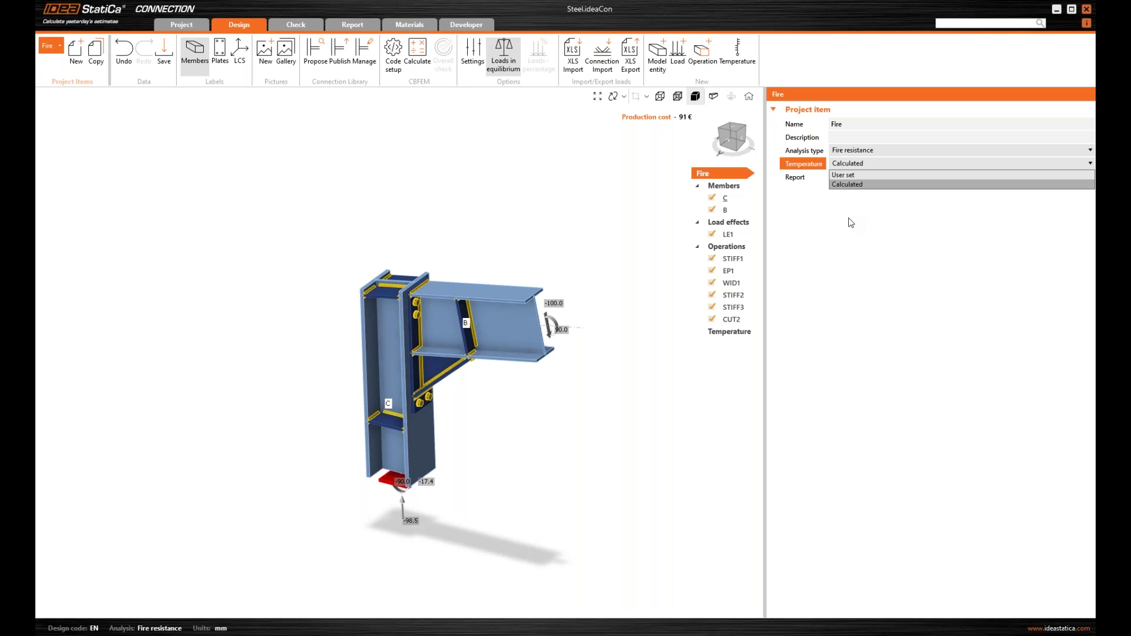
{"action": "left_click", "coordinate": [854, 185]}
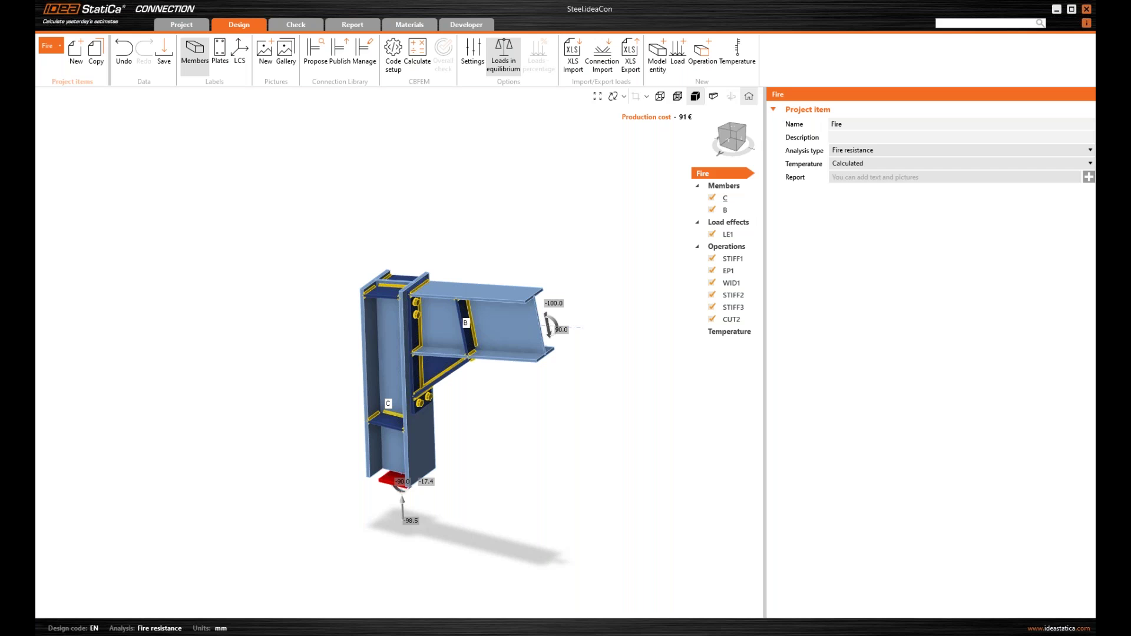
{"action": "left_click", "coordinate": [746, 100]}
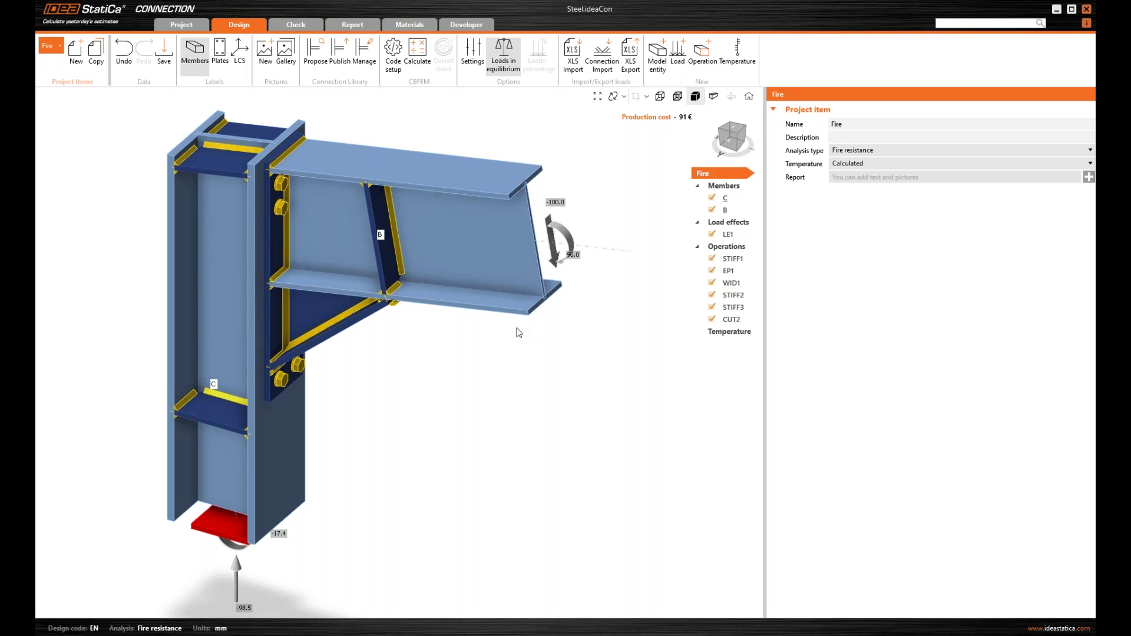
Set the fire resistance class of the fire curve to R60 in the fire design settings
{"action": "left_click", "coordinate": [472, 64]}
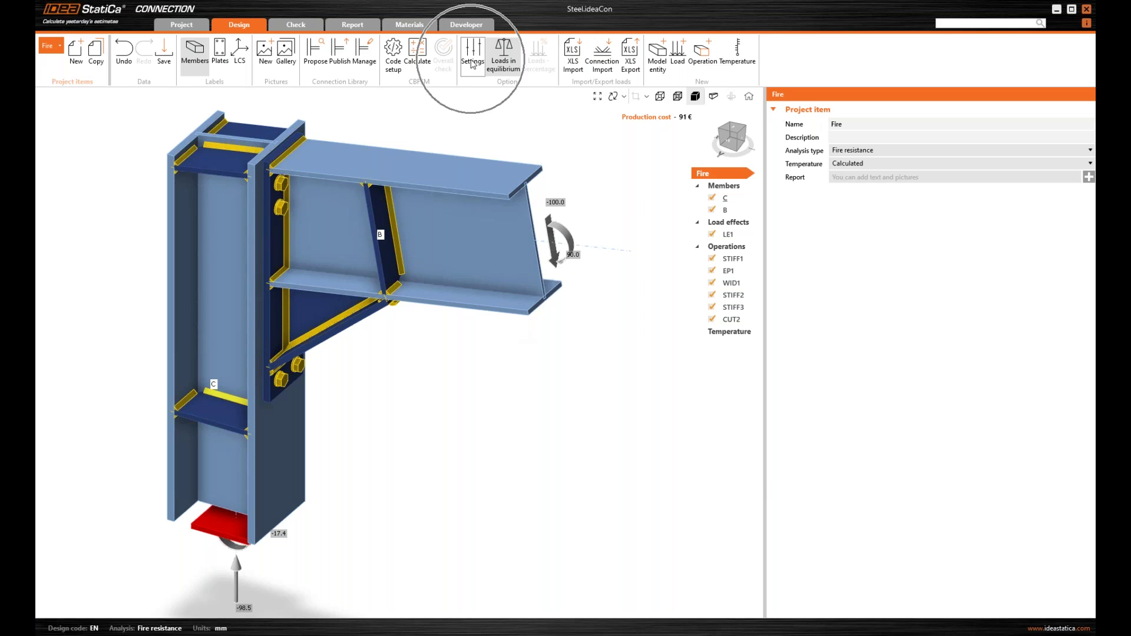
{"action": "left_click", "coordinate": [331, 279]}
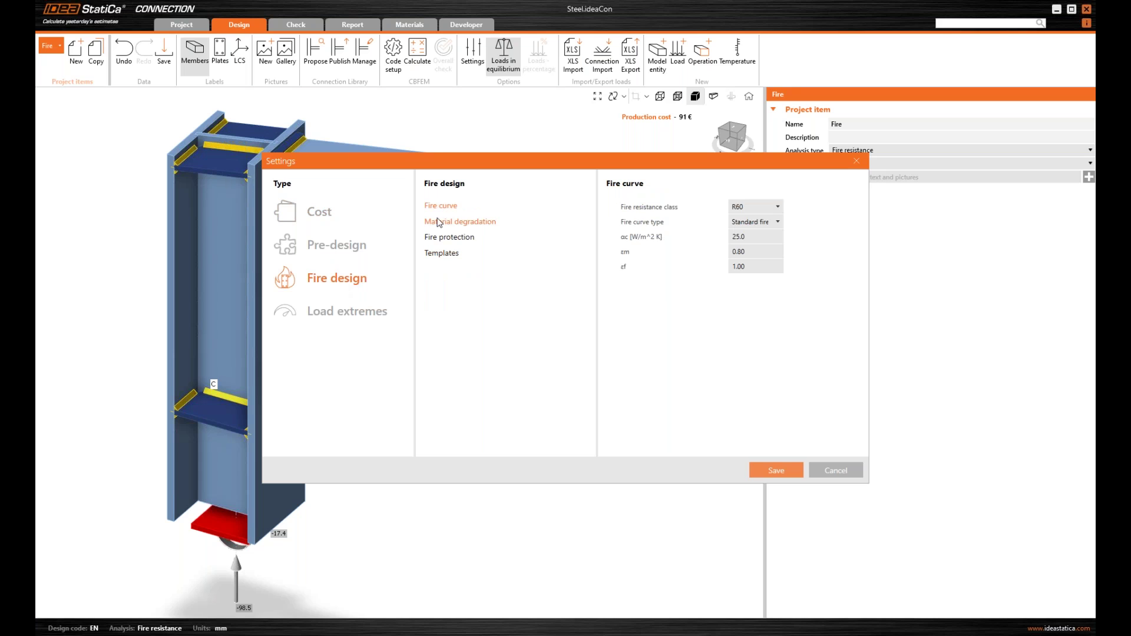
{"action": "left_click", "coordinate": [753, 211]}
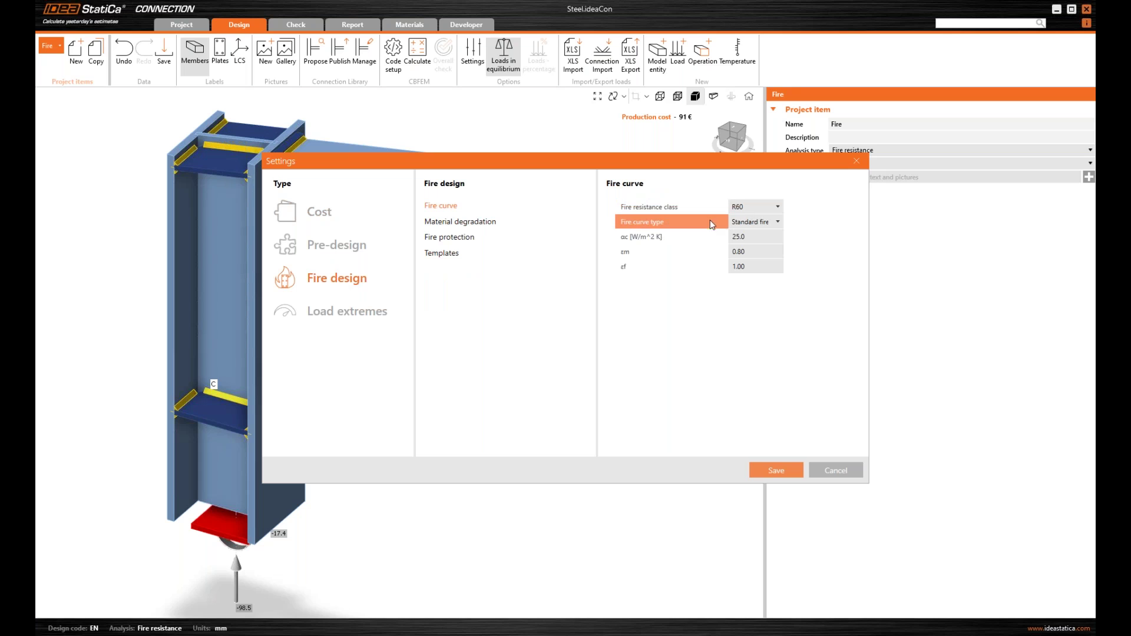
{"action": "left_click", "coordinate": [756, 211]}
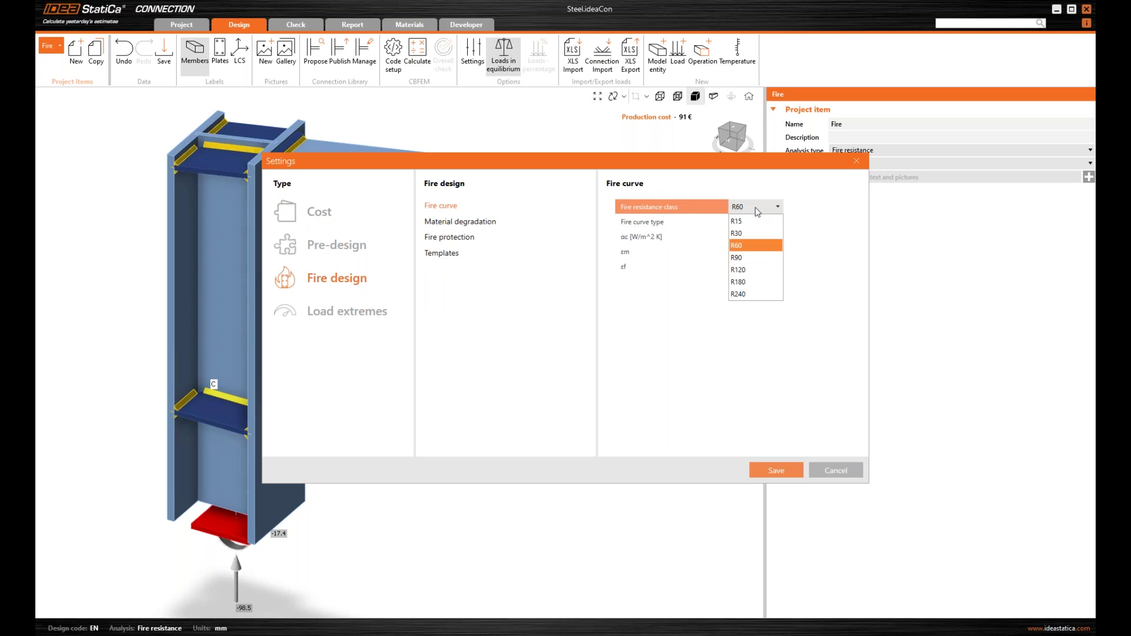
{"action": "left_click", "coordinate": [757, 211]}
{"action": "left_click", "coordinate": [741, 220]}
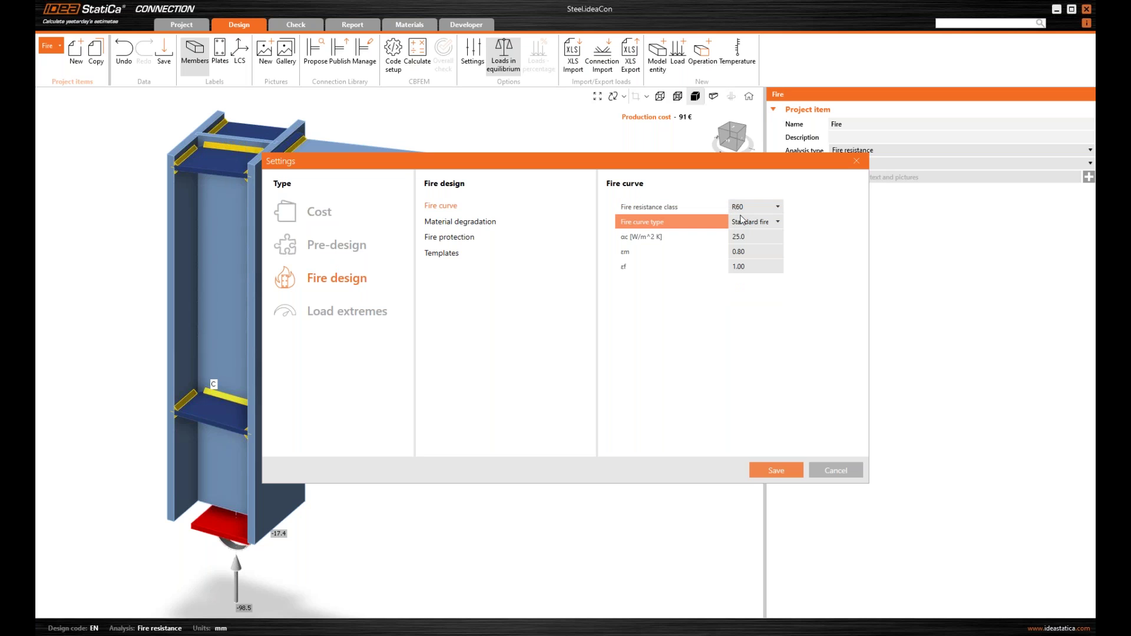
{"action": "left_click", "coordinate": [750, 210]}
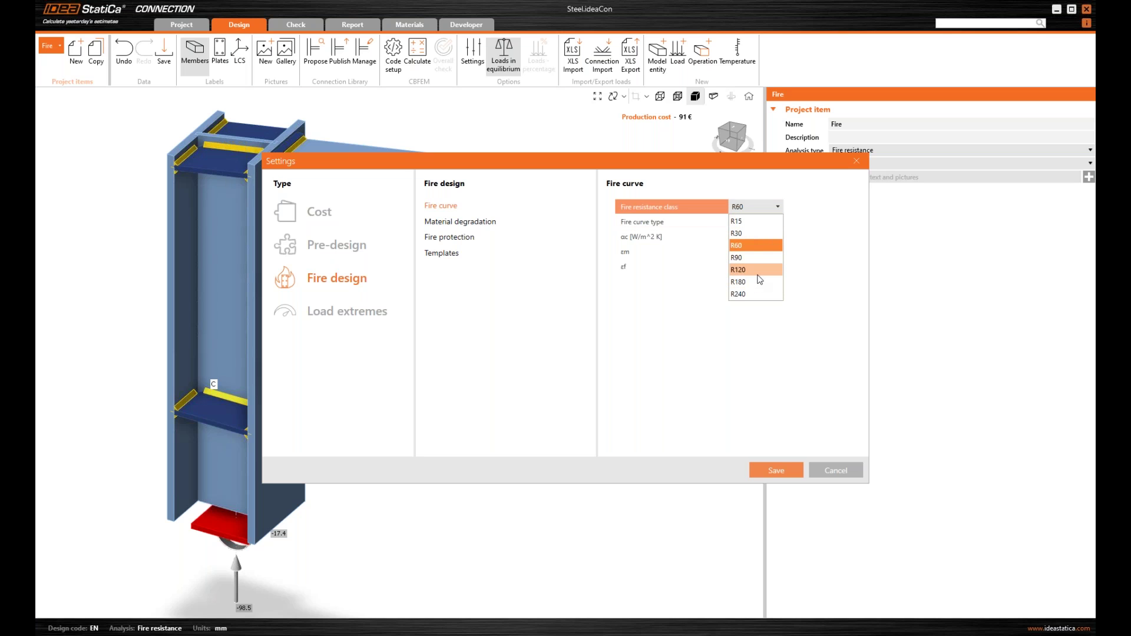
{"action": "left_click", "coordinate": [745, 246]}
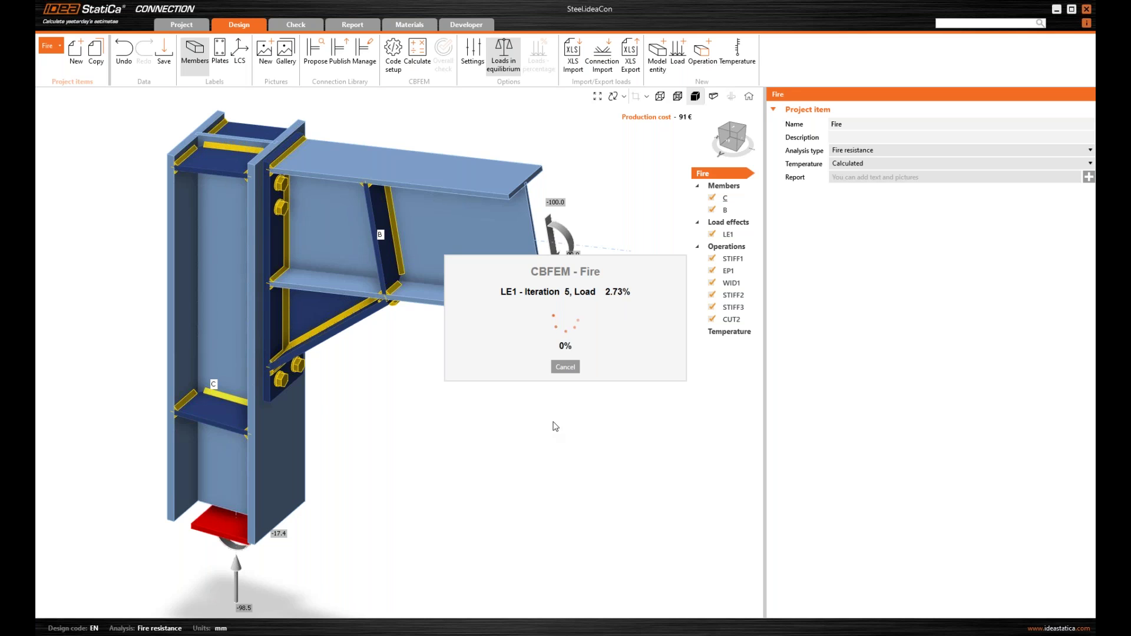
Stop the running CBFEM calculation of the Fire project item and bring the checked joint into view
{"action": "key", "text": "ctrl"}
{"action": "left_click", "coordinate": [565, 367]}
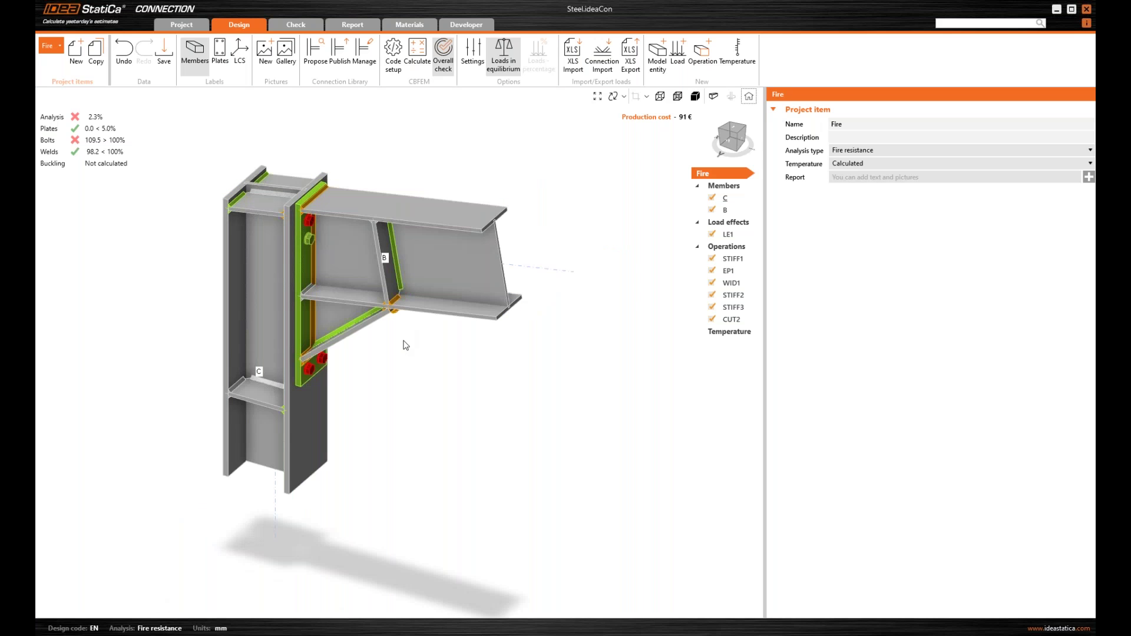
{"action": "middle_click_drag", "start_coordinate": [379, 386], "coordinate": [446, 382]}
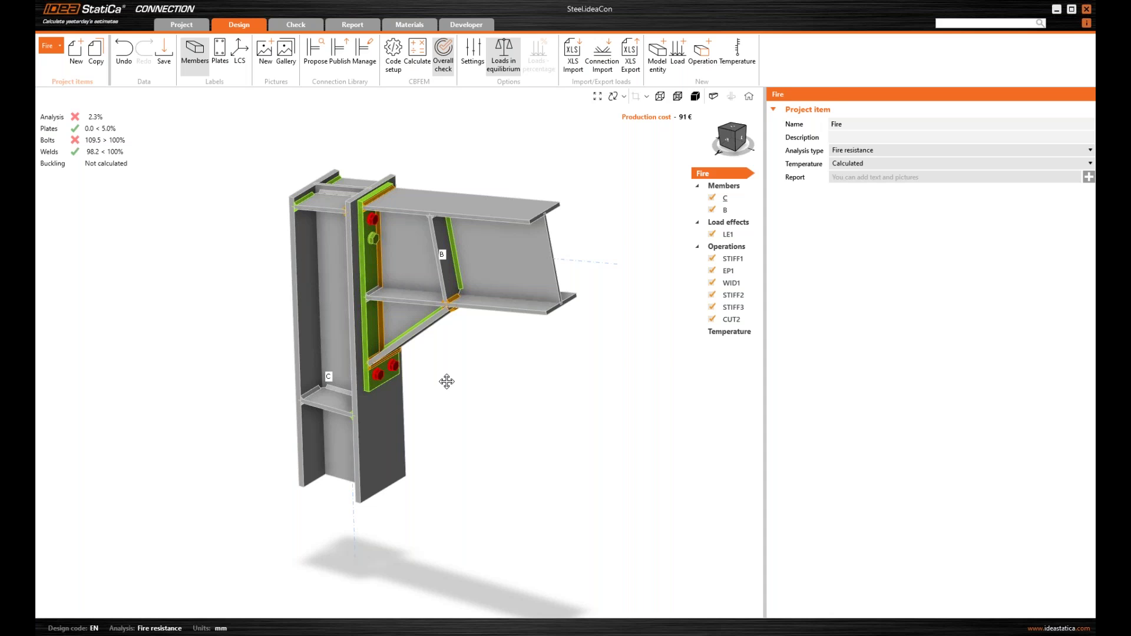
Display the temperature distribution in the check results and inspect it across the unprotected joint
{"action": "left_click", "coordinate": [296, 24]}
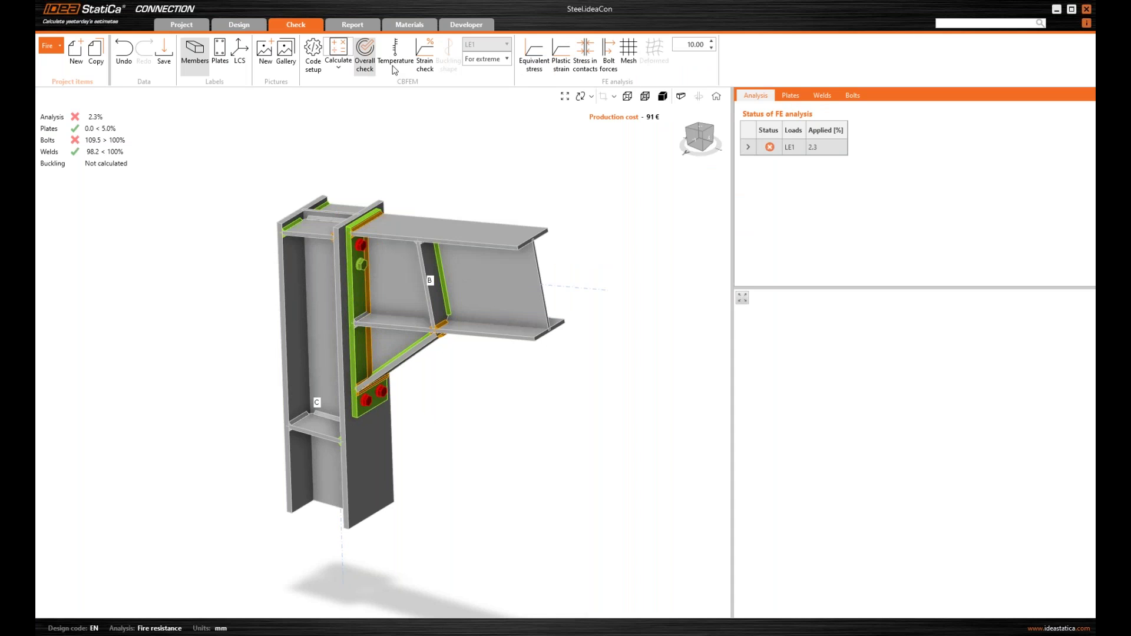
{"action": "left_click", "coordinate": [395, 59]}
{"action": "right_click_drag", "start_coordinate": [430, 395], "coordinate": [445, 398]}
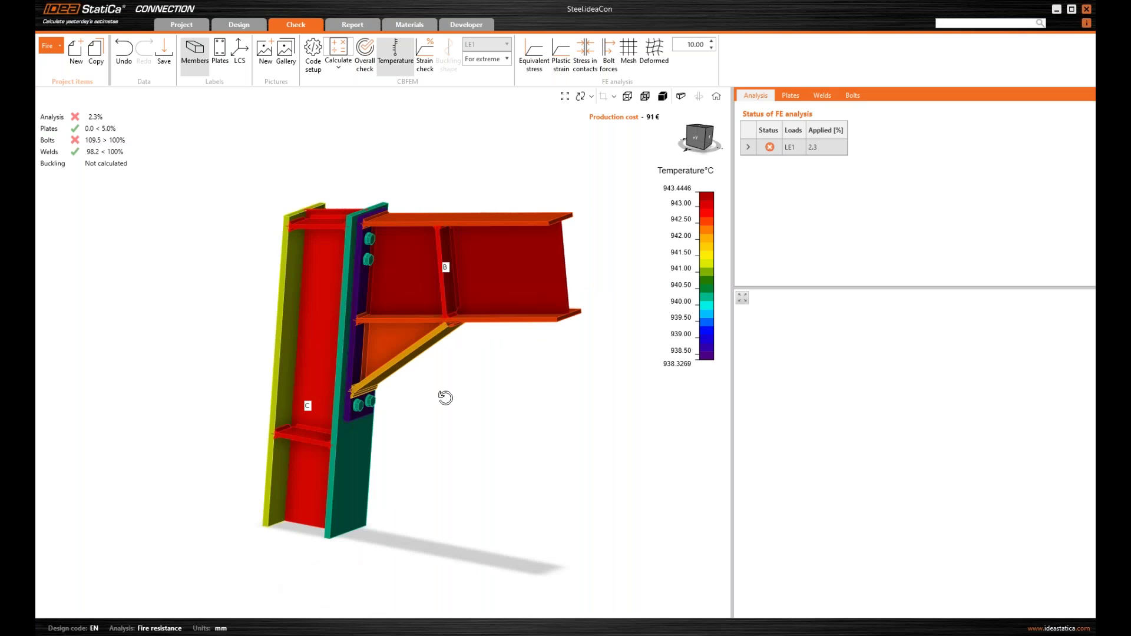
{"action": "right_click_drag", "start_coordinate": [446, 398], "coordinate": [459, 303]}
{"action": "right_click_drag", "start_coordinate": [413, 210], "coordinate": [376, 221]}
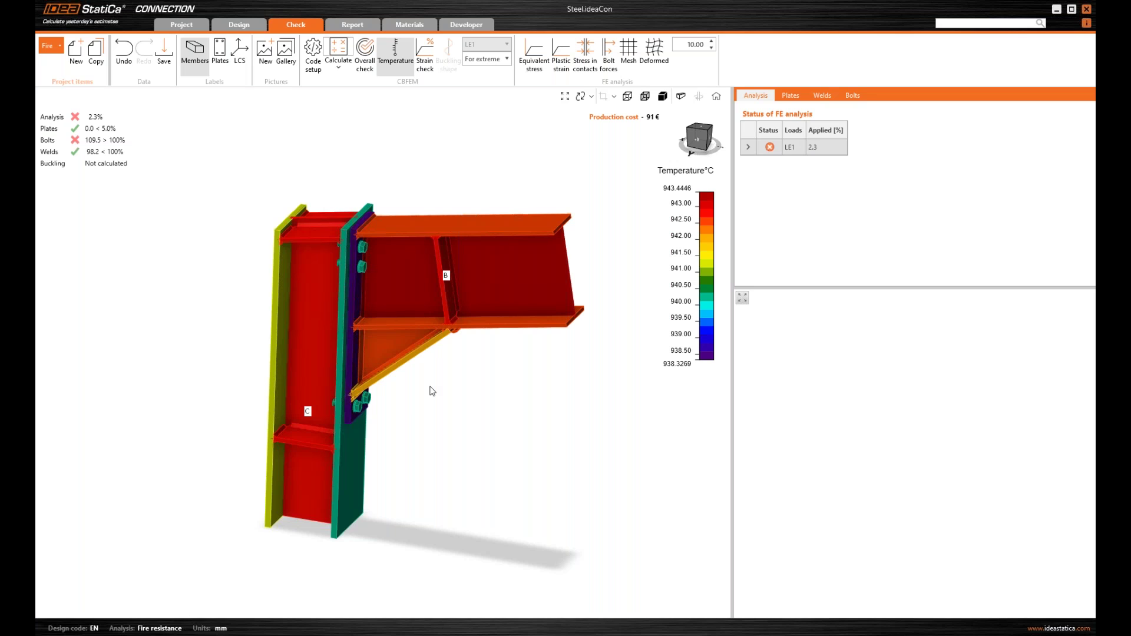
Turn on fire protection in the fire design settings of the Fire project item
{"action": "left_click", "coordinate": [239, 24]}
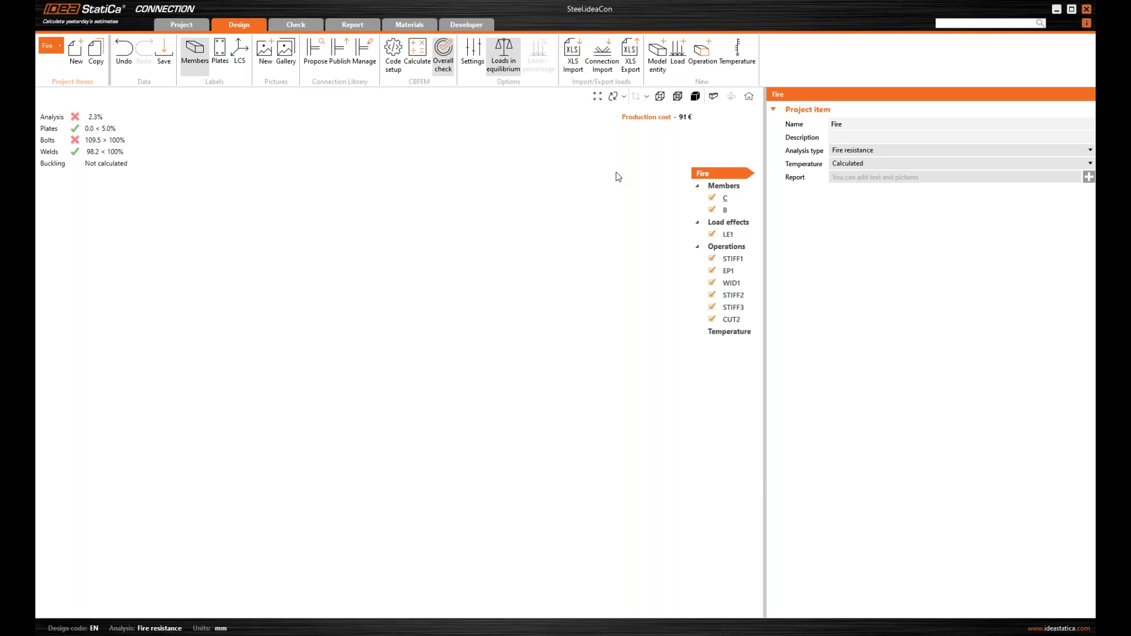
{"action": "left_click", "coordinate": [473, 53]}
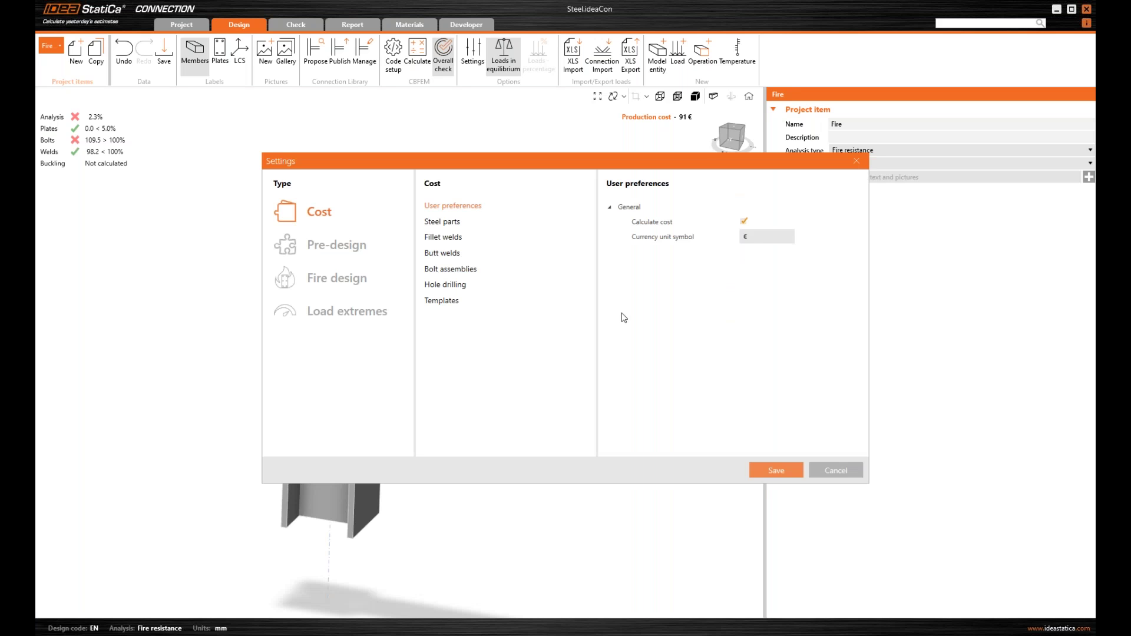
{"action": "left_click", "coordinate": [337, 278]}
{"action": "left_click", "coordinate": [744, 208]}
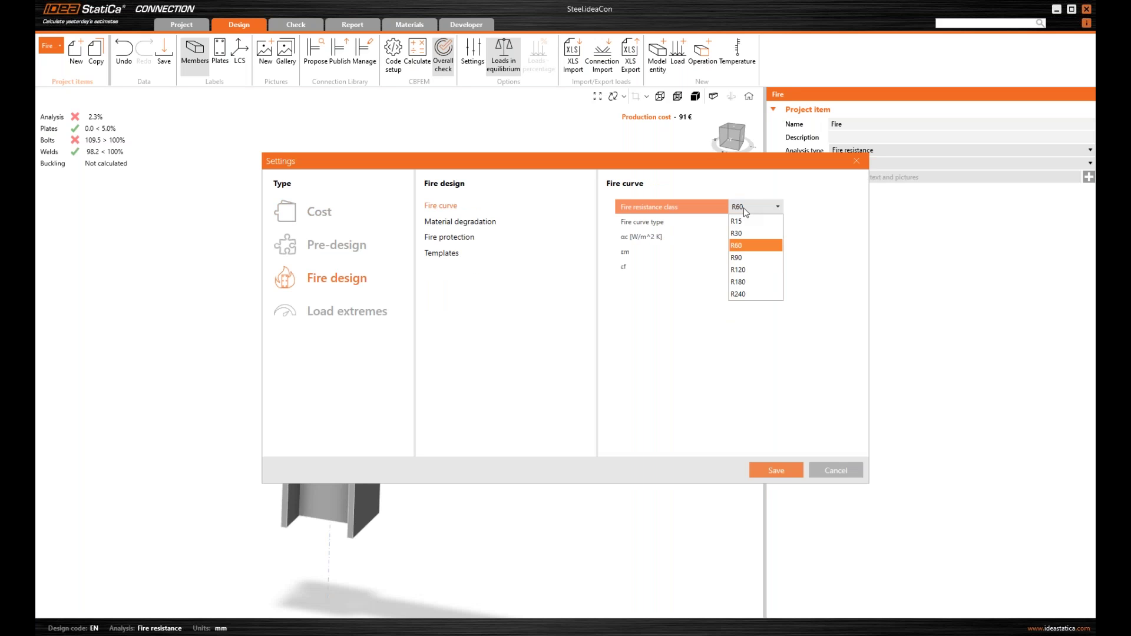
{"action": "left_click", "coordinate": [533, 339]}
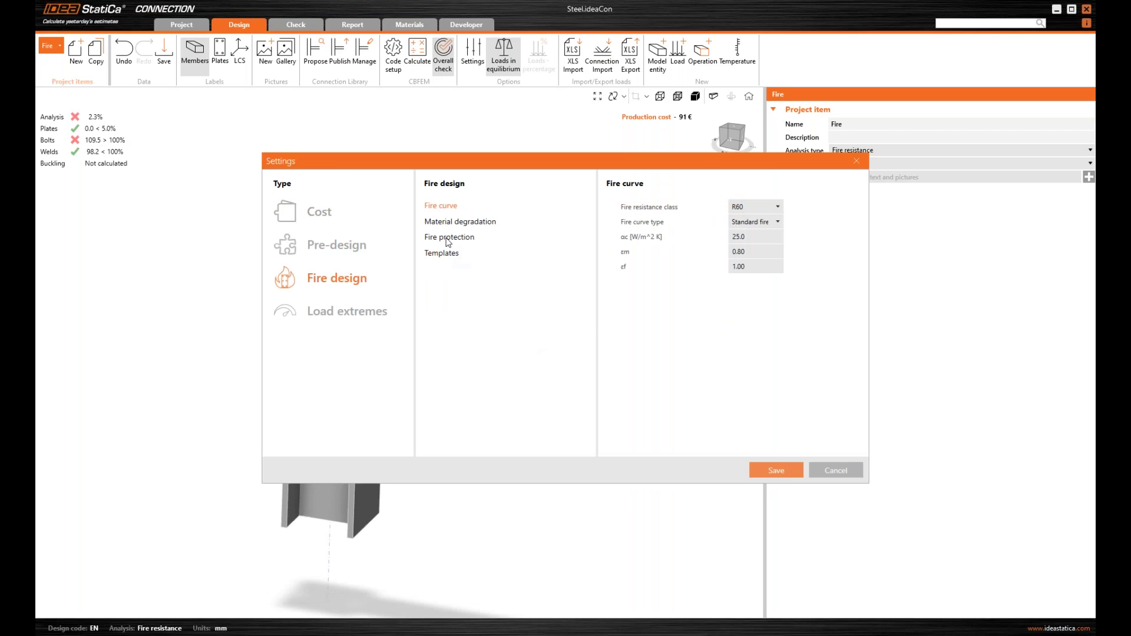
{"action": "left_click", "coordinate": [448, 237]}
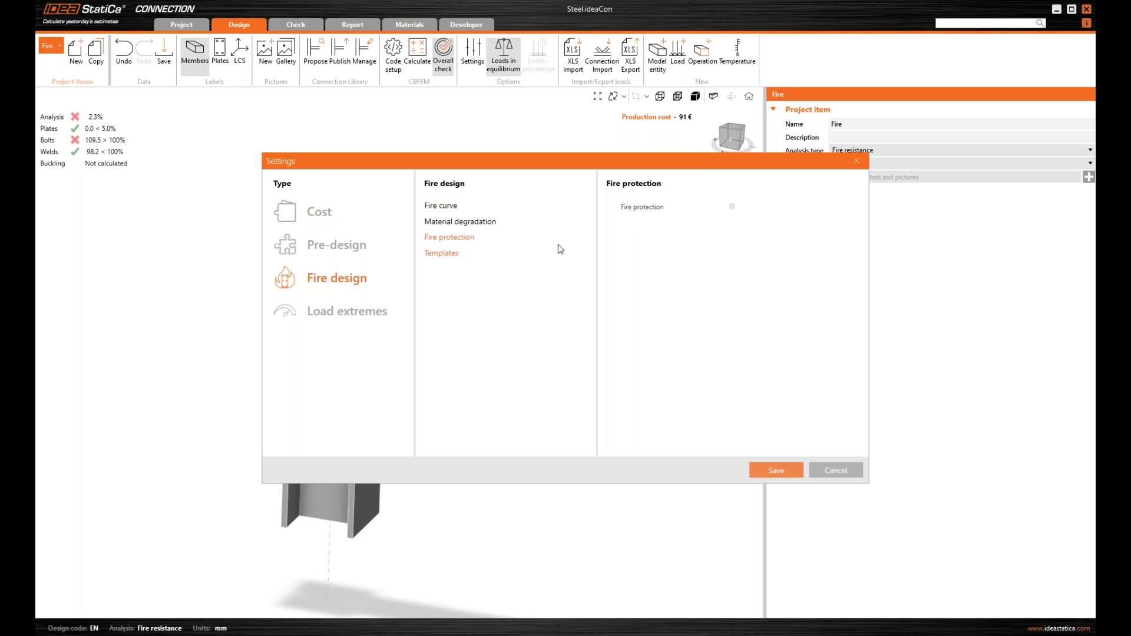
{"action": "left_click", "coordinate": [733, 207]}
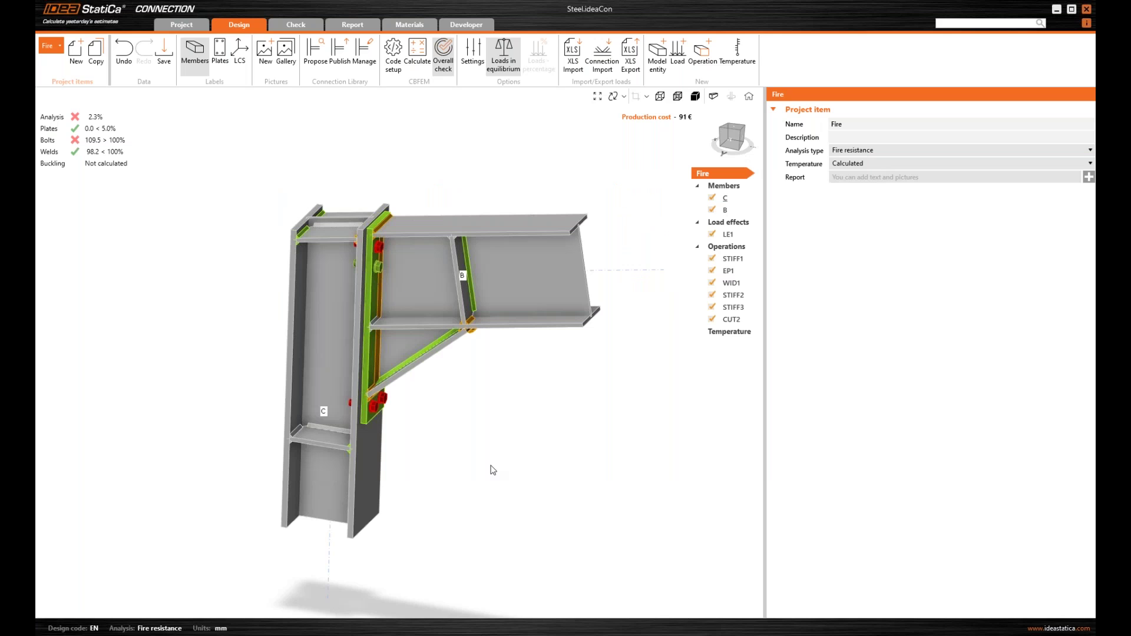
Recalculate the Fire project item with fire protection and show the temperature distribution in its check results
{"action": "key", "text": "F5"}
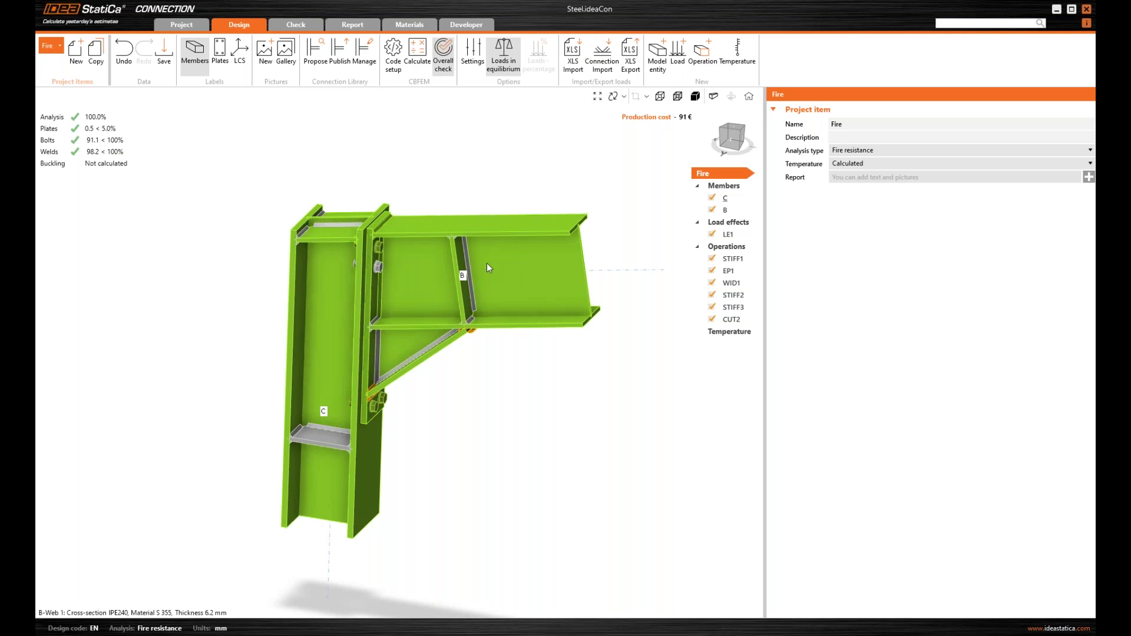
{"action": "left_click", "coordinate": [749, 97]}
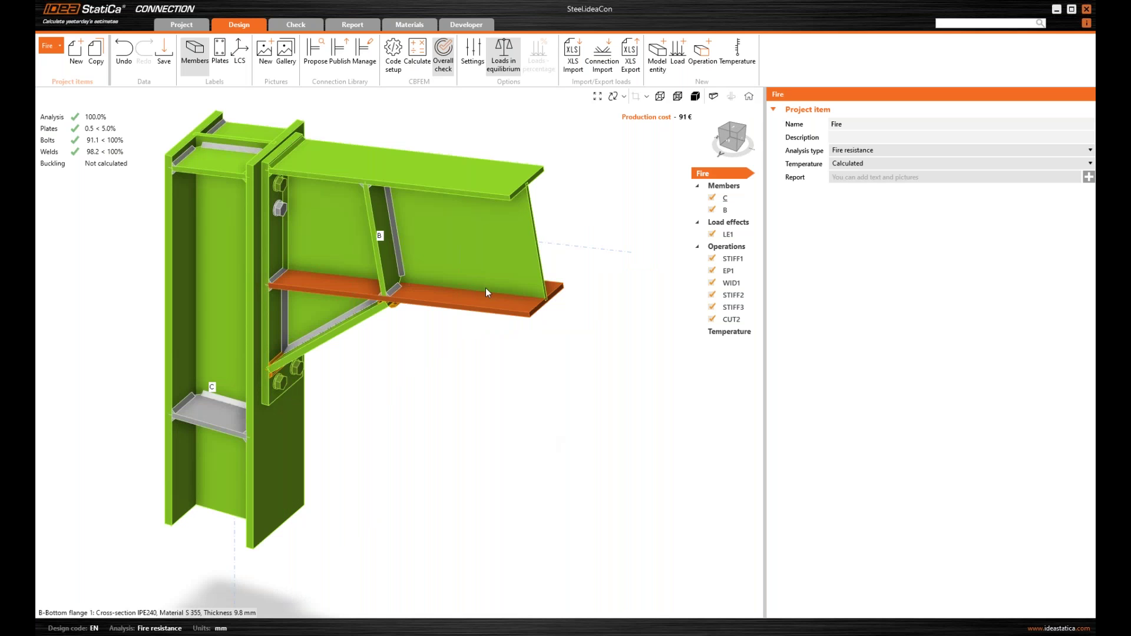
{"action": "left_click", "coordinate": [301, 25]}
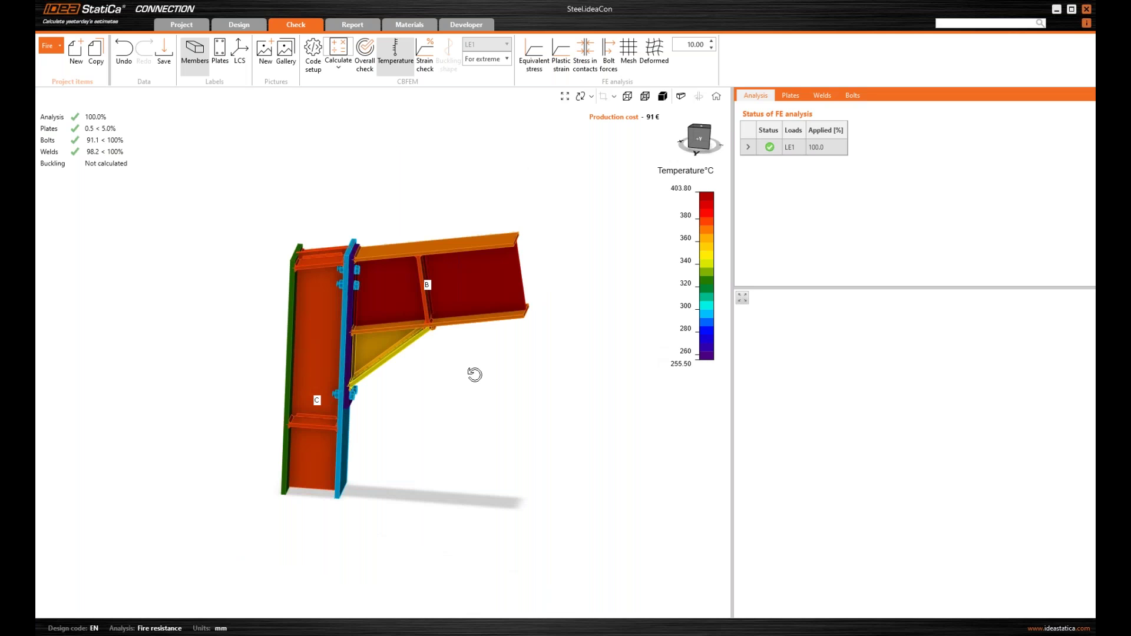
Inspect the temperature distribution on the fire-protected joint from the side and restore the default 3D view
{"action": "right_click_drag", "start_coordinate": [475, 375], "coordinate": [542, 199]}
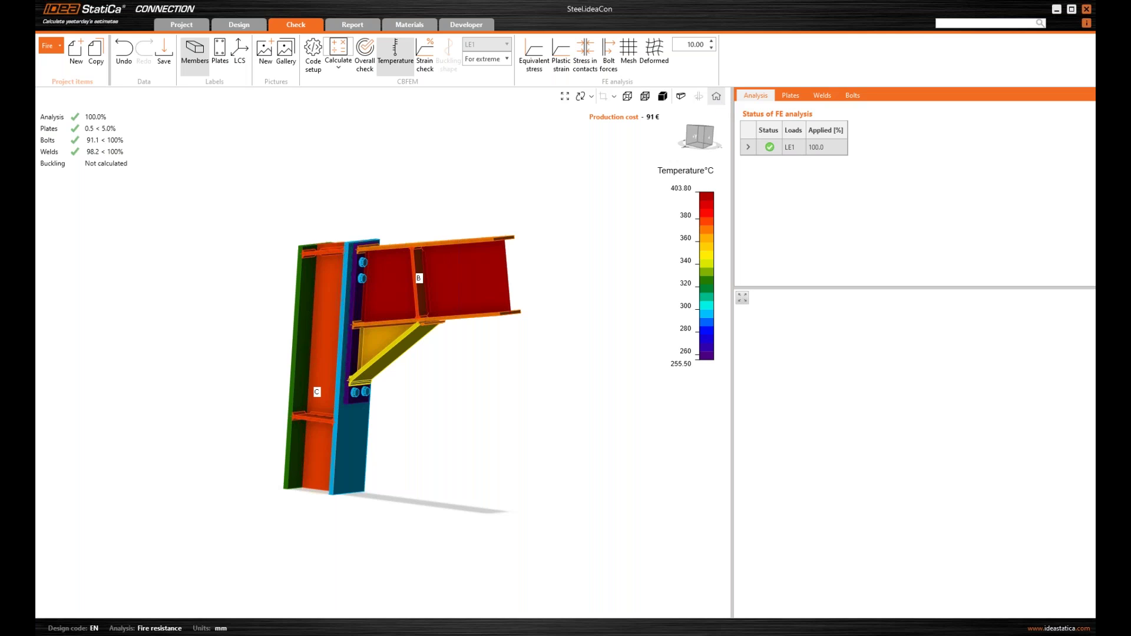
{"action": "left_click", "coordinate": [716, 96]}
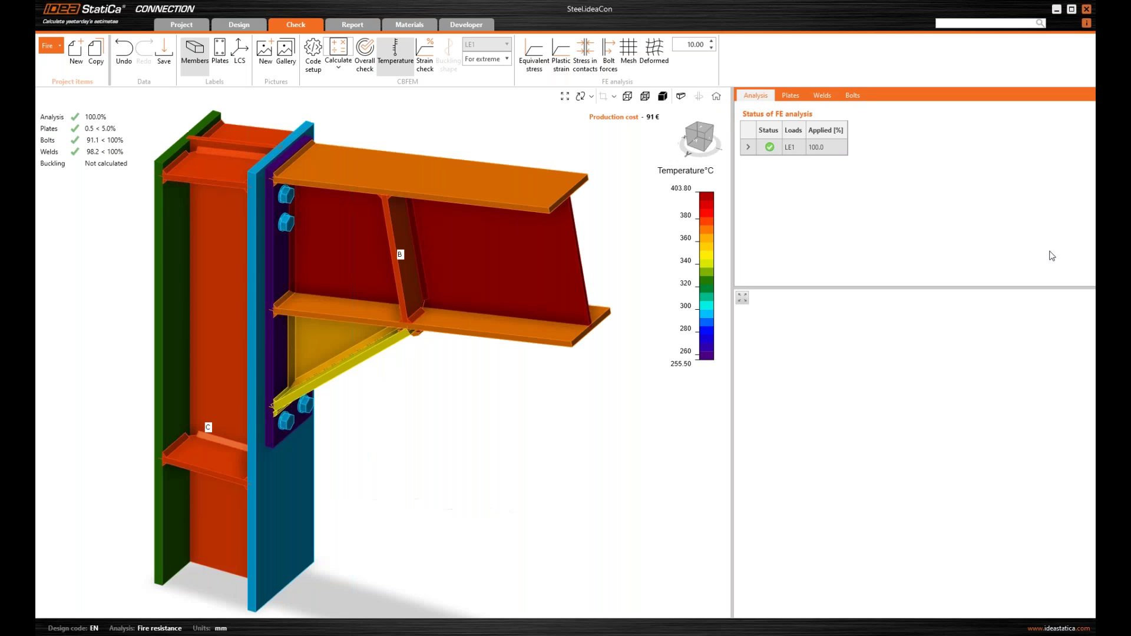
Switch from IDEA StatiCa Connection to the Detail application and pick the 2D model type for a new project
{"action": "left_click", "coordinate": [1056, 12]}
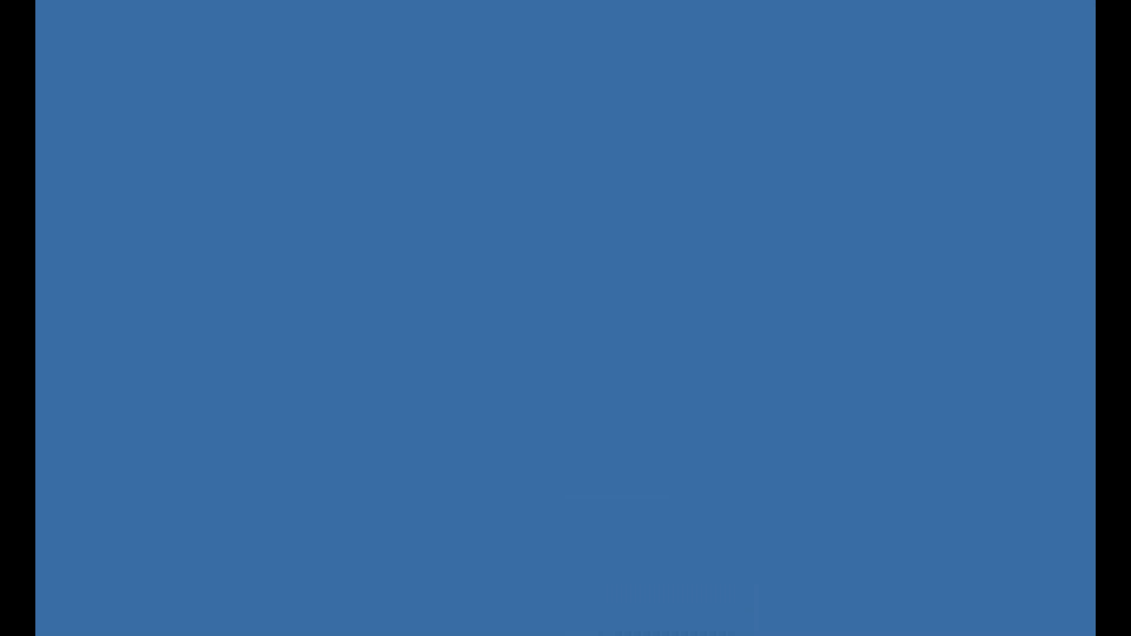
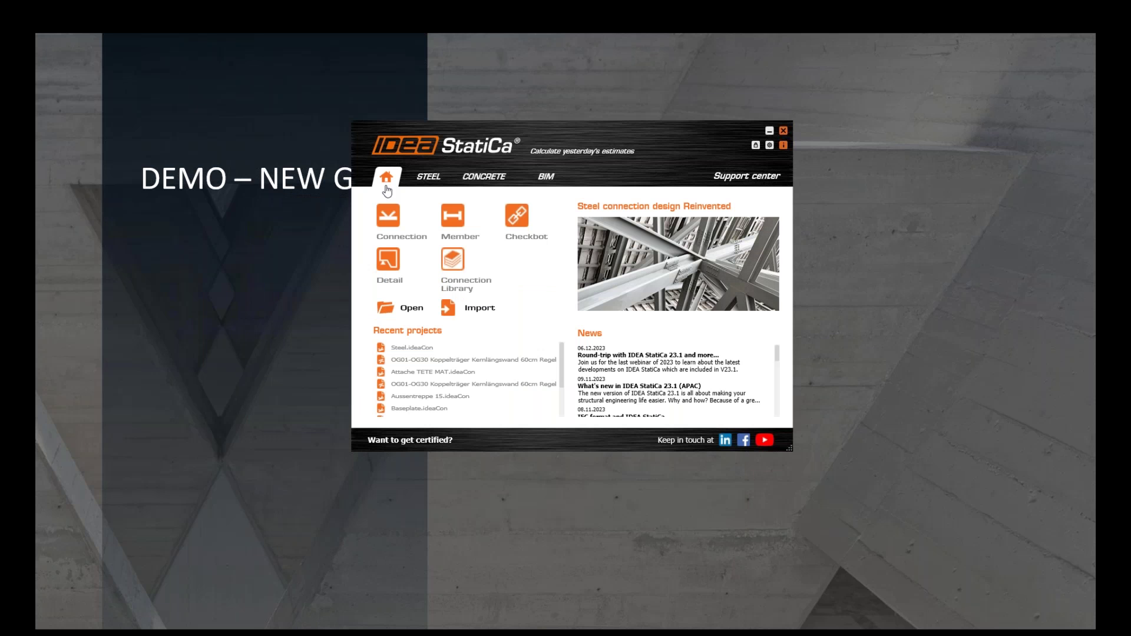
{"action": "left_click", "coordinate": [393, 261]}
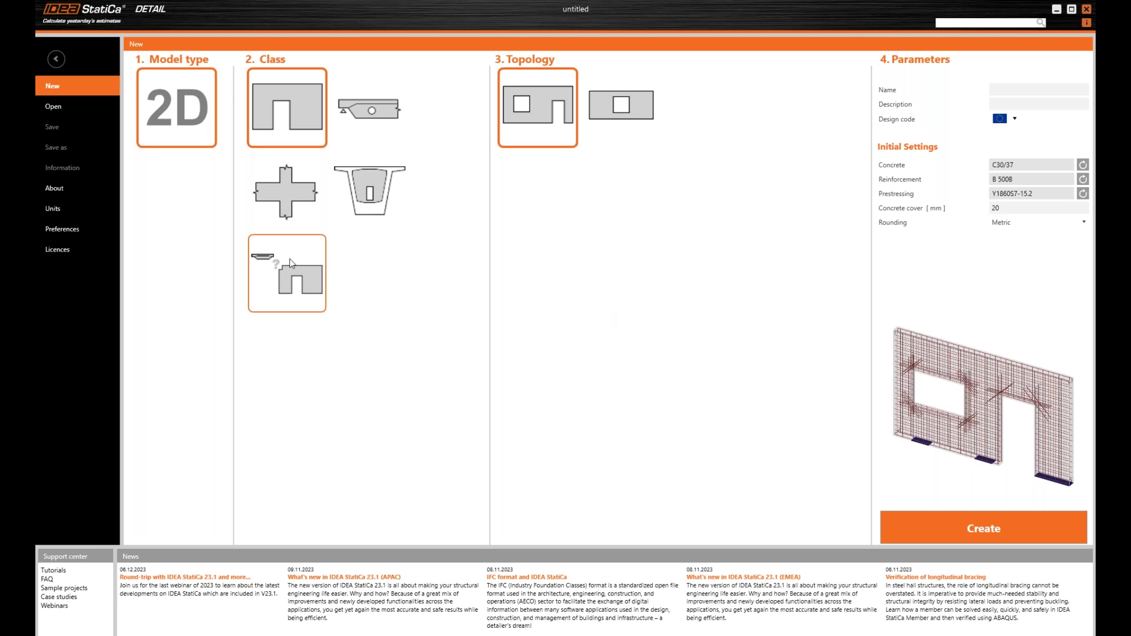
{"action": "left_click", "coordinate": [197, 109]}
Preview the four bridge diaphragm topologies and look at the design code choice for a new 2D project
{"action": "left_click", "coordinate": [380, 200]}
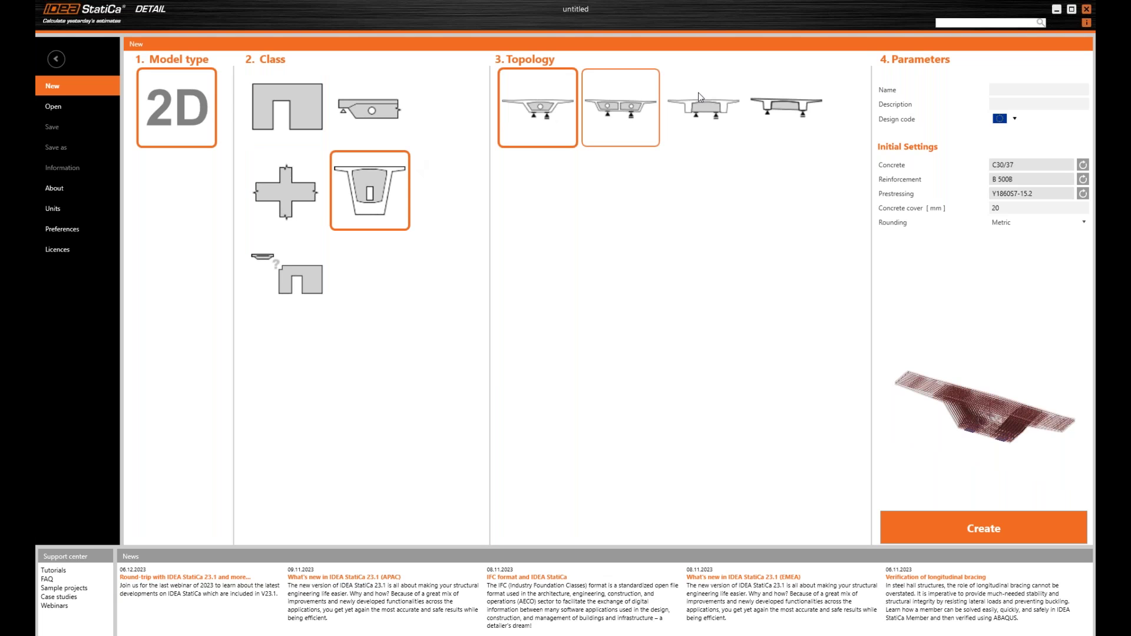
{"action": "left_click", "coordinate": [619, 118]}
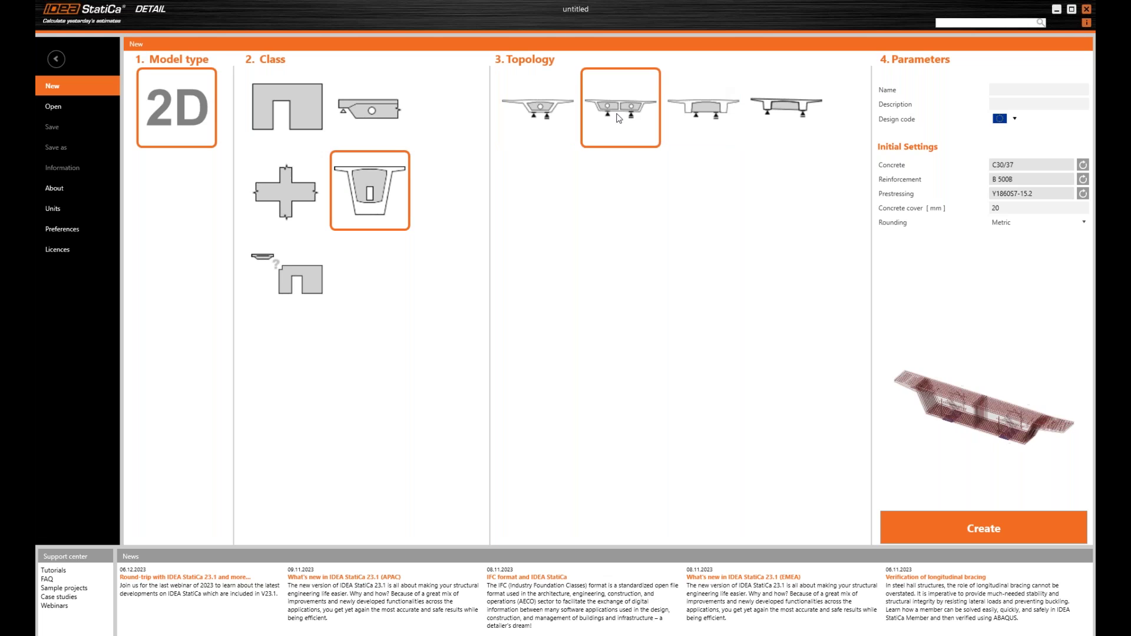
{"action": "left_click", "coordinate": [704, 120]}
{"action": "left_click", "coordinate": [794, 131]}
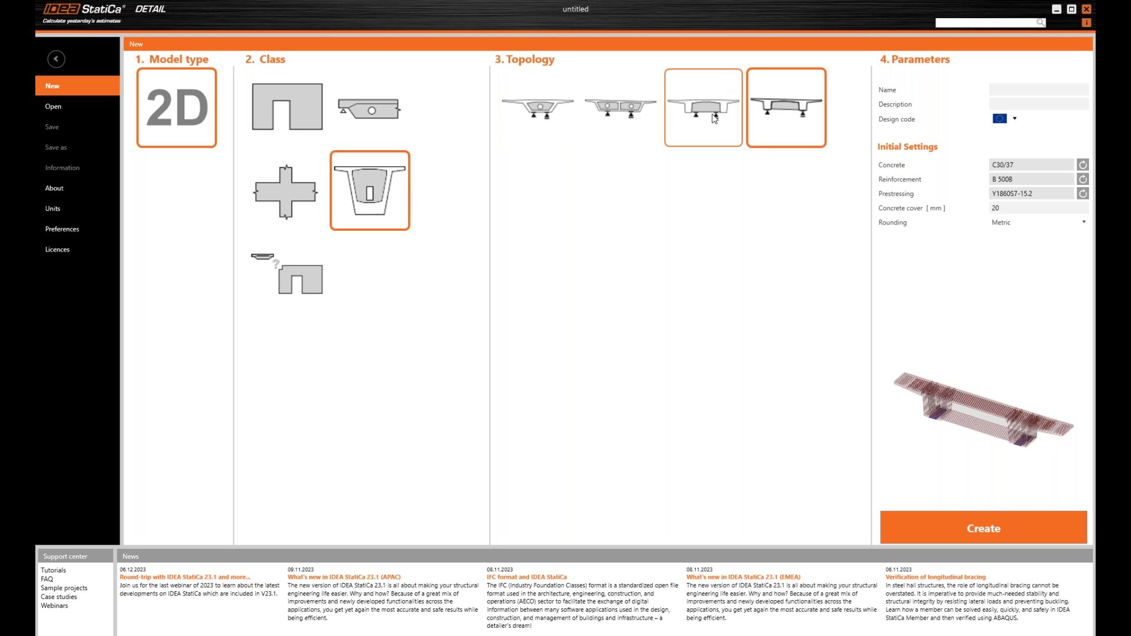
{"action": "left_click", "coordinate": [542, 121]}
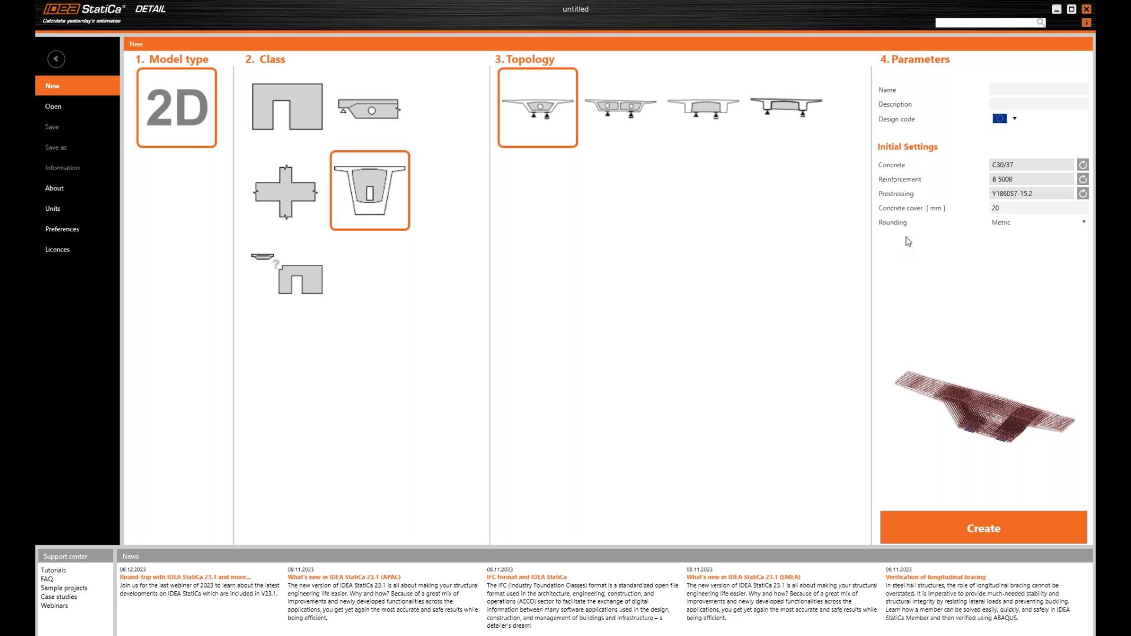
{"action": "left_click", "coordinate": [1003, 121]}
{"action": "left_click", "coordinate": [1001, 131]}
Create a new 2D project from the wall class, using the topology with a window and a door opening
{"action": "left_click", "coordinate": [285, 125]}
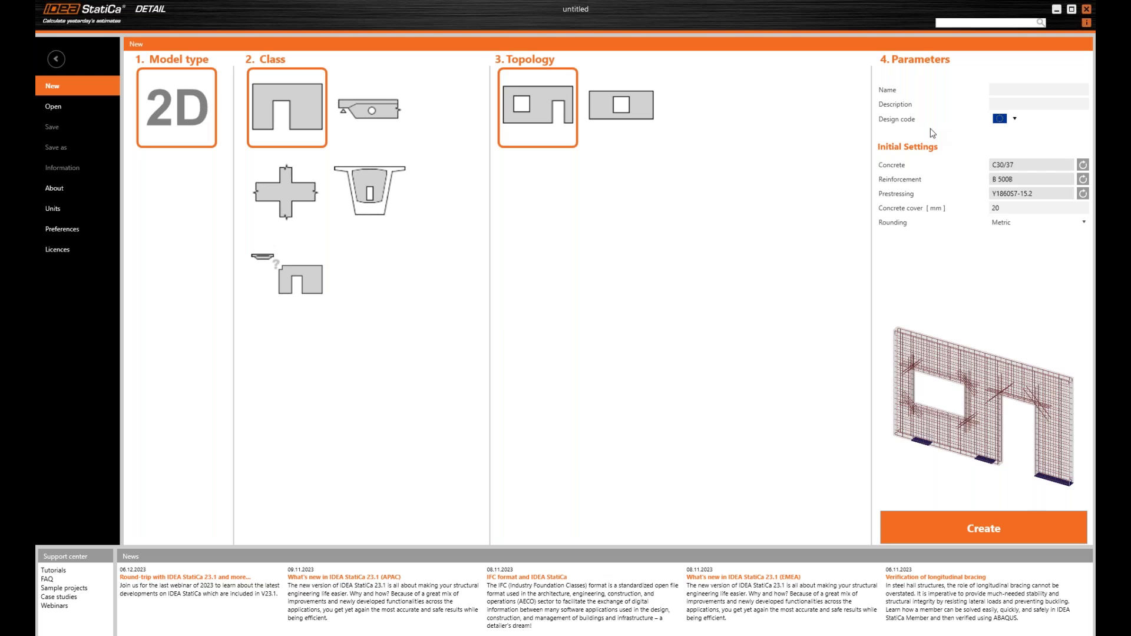
{"action": "left_click", "coordinate": [978, 530]}
{"action": "left_click", "coordinate": [978, 529]}
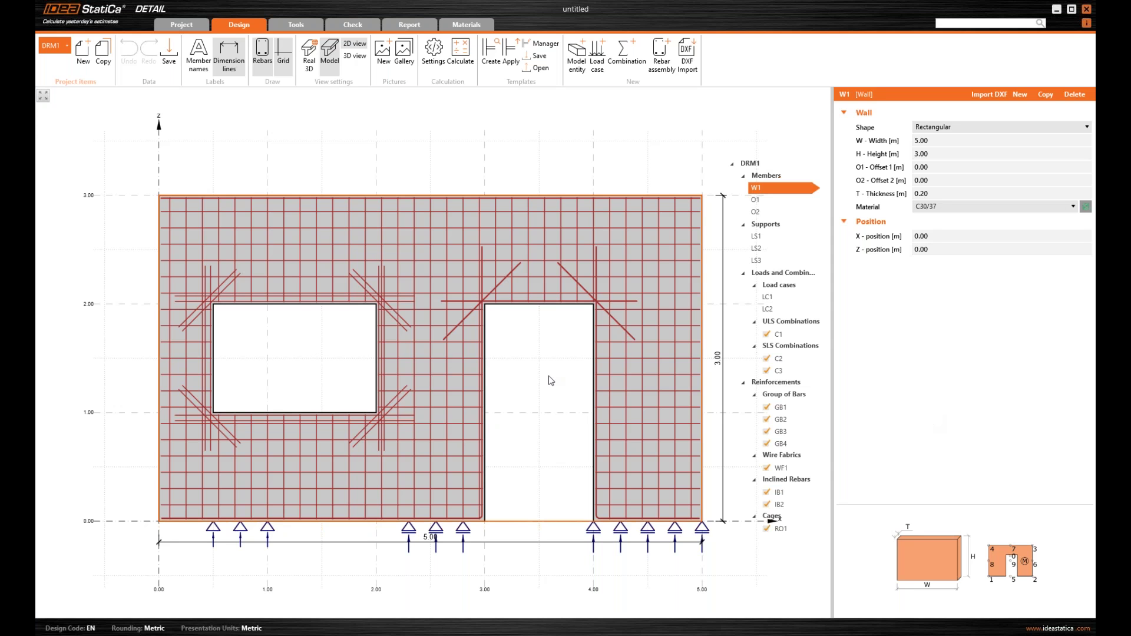
{"action": "scroll", "coordinate": [551, 381], "scroll_direction": "down", "scroll_amount": 1}
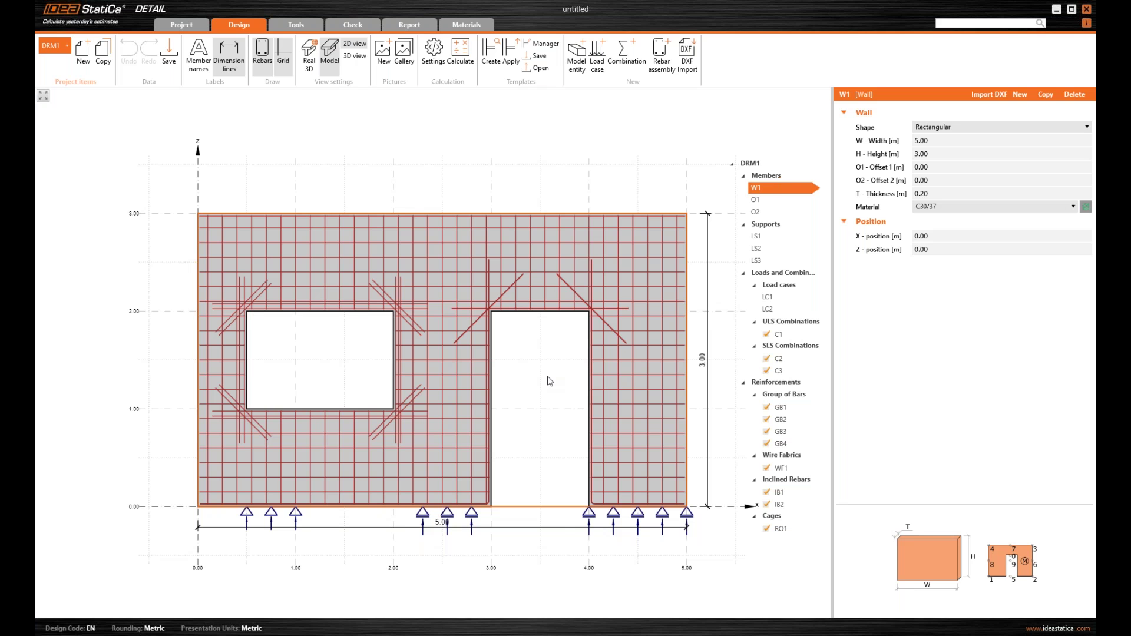
{"action": "scroll", "coordinate": [247, 316], "scroll_direction": "down", "scroll_amount": 1}
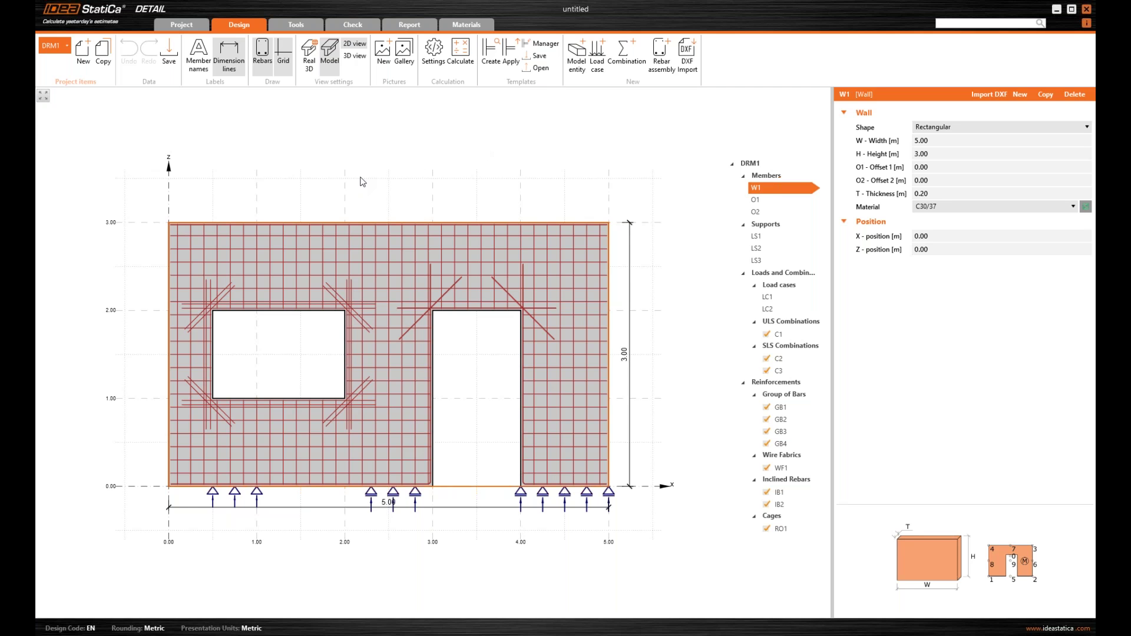
{"action": "scroll", "coordinate": [363, 182], "scroll_direction": "down", "scroll_amount": 1}
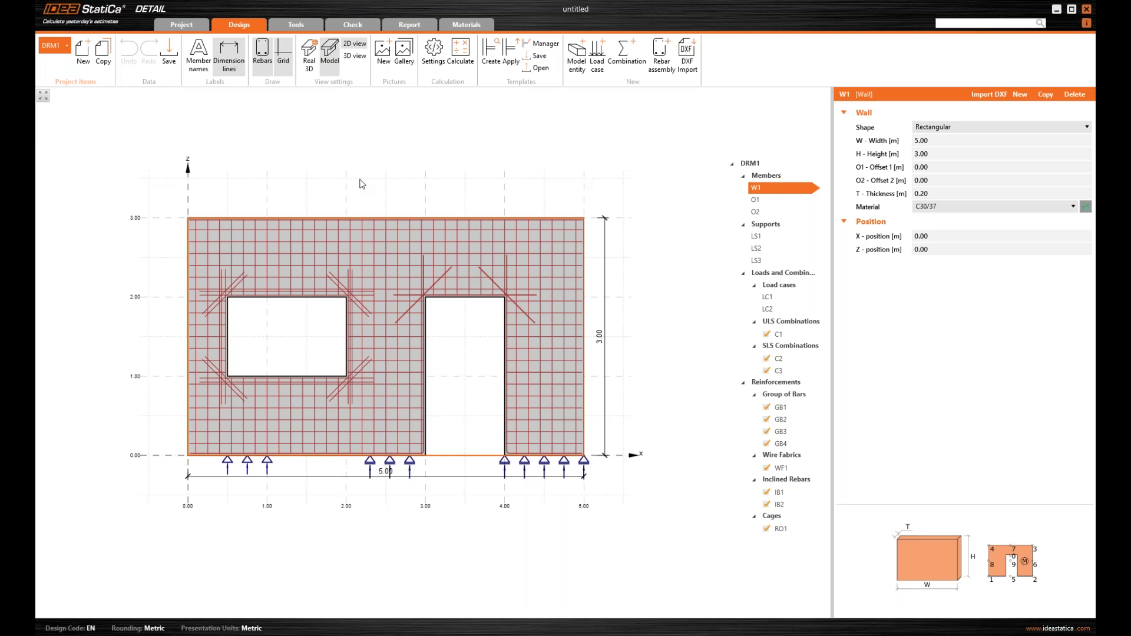
{"action": "scroll", "coordinate": [362, 184], "scroll_direction": "down", "scroll_amount": 1}
{"action": "middle_click_drag", "start_coordinate": [475, 328], "coordinate": [486, 348]}
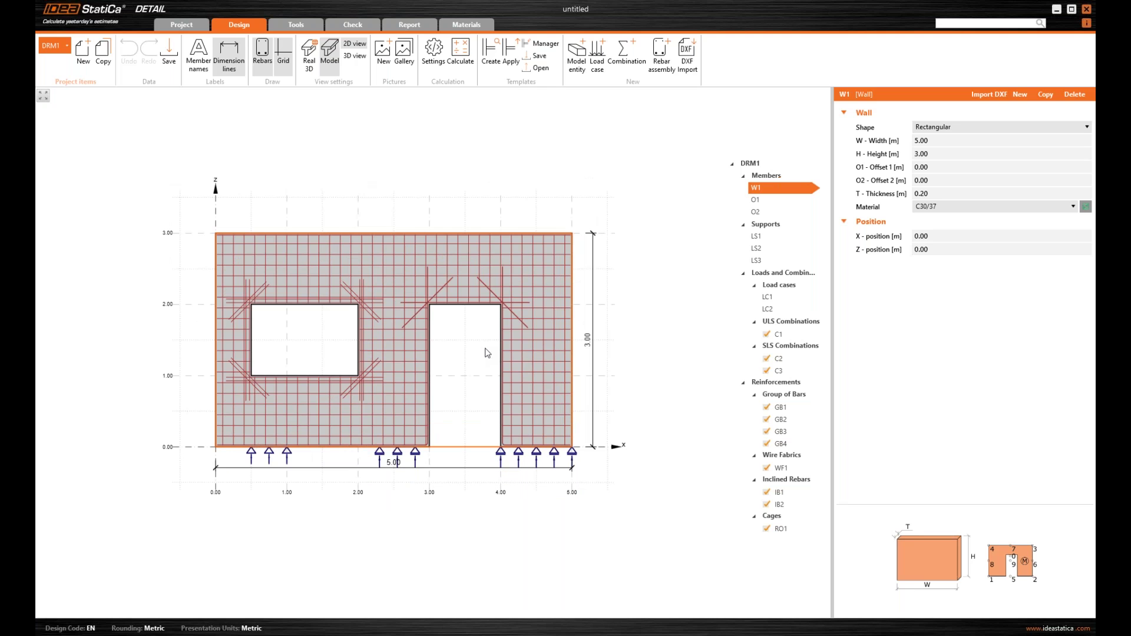
{"action": "scroll", "coordinate": [487, 352], "scroll_direction": "up", "scroll_amount": 4}
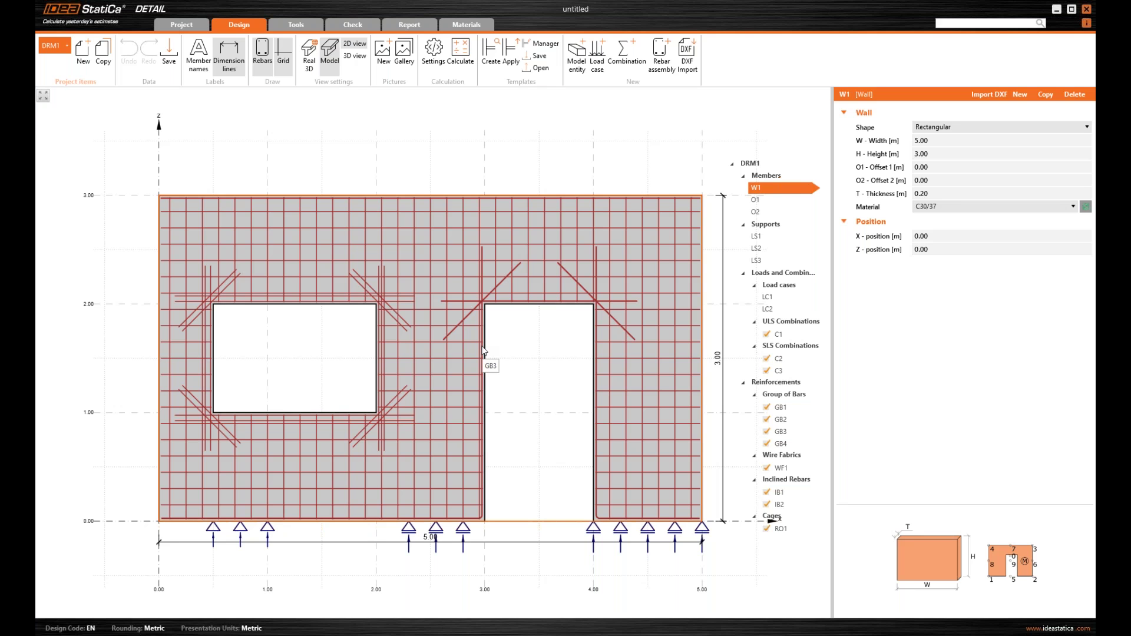
{"action": "middle_click", "coordinate": [483, 346]}
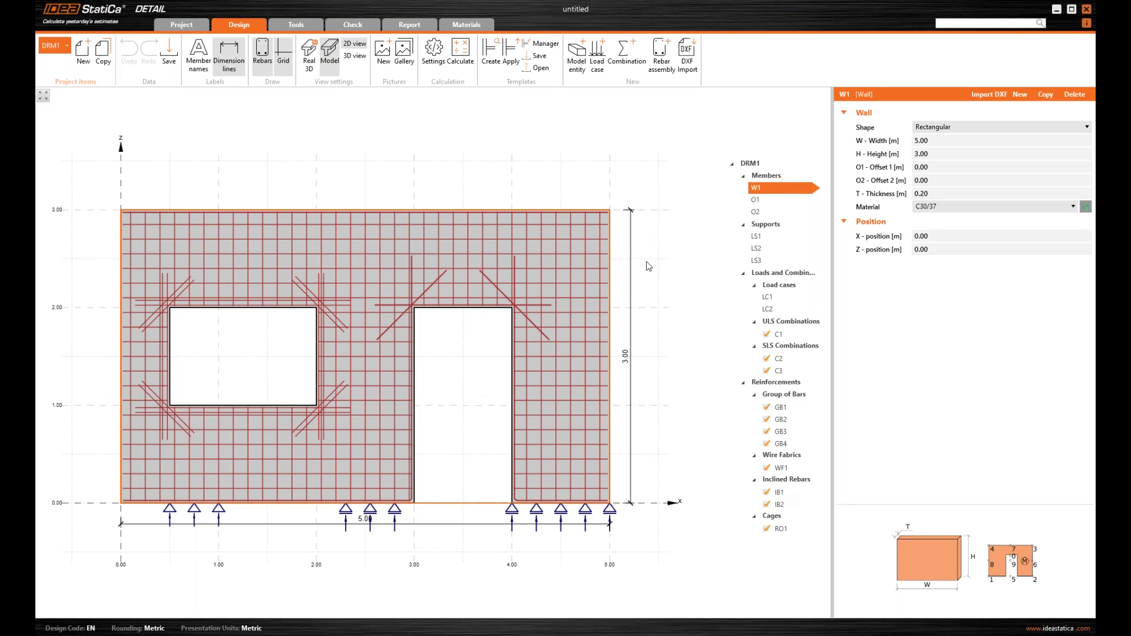
Review the properties of opening O1, line support LS2 and load case LC2 in the wall model
{"action": "left_click", "coordinate": [767, 201]}
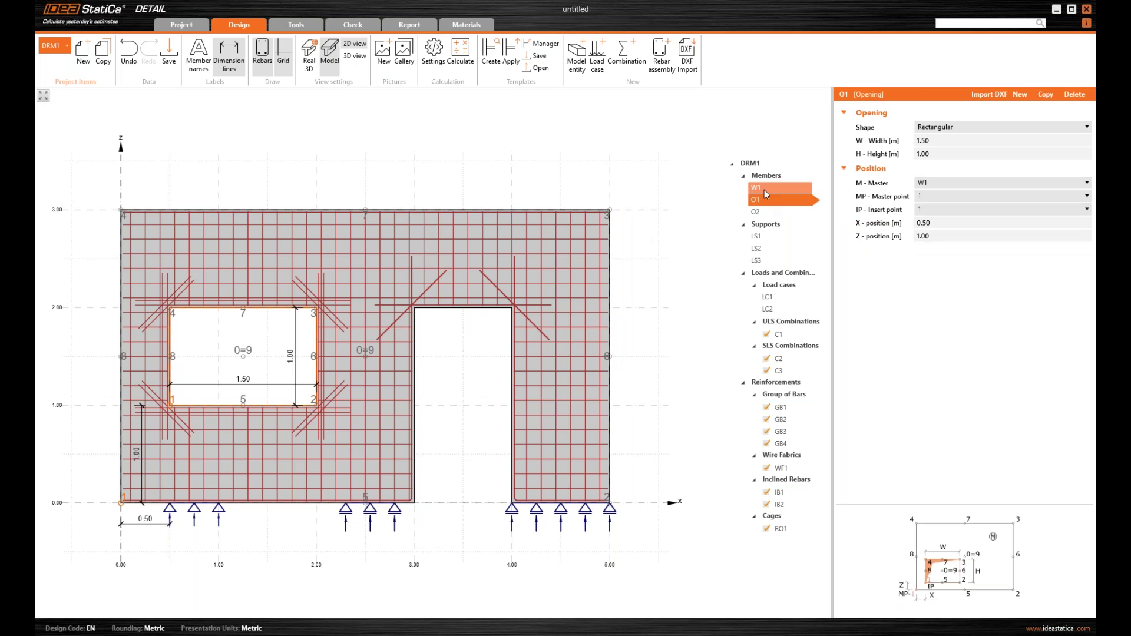
{"action": "left_click", "coordinate": [756, 248]}
{"action": "left_click", "coordinate": [767, 309]}
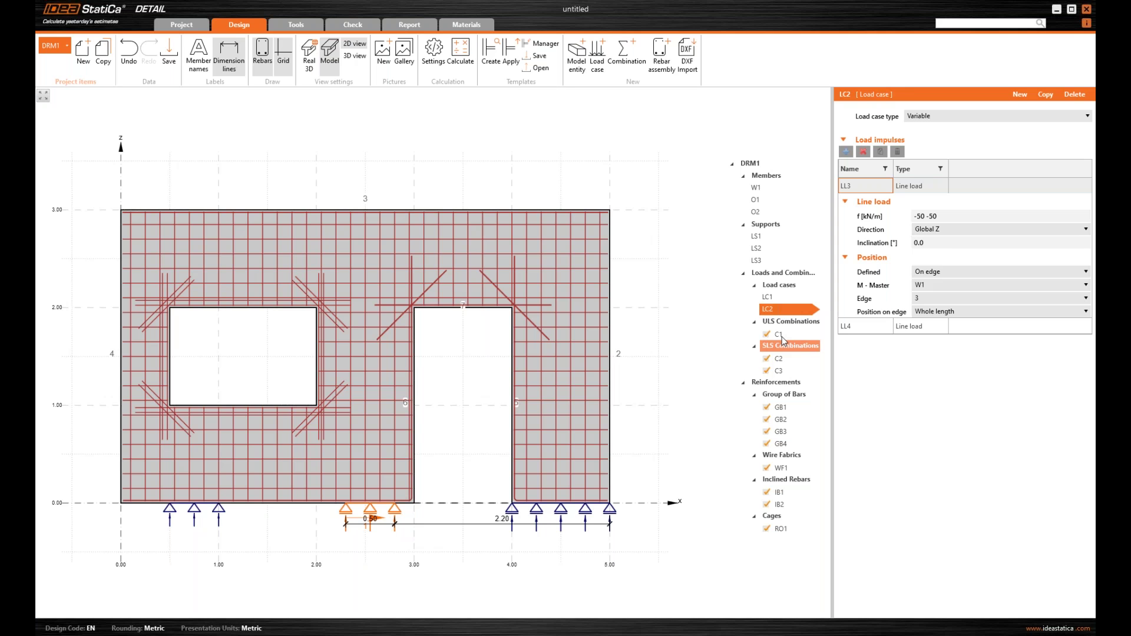
Review the ULS combination C1 together with the combination rules table and close the table without changes
{"action": "left_click", "coordinate": [782, 335]}
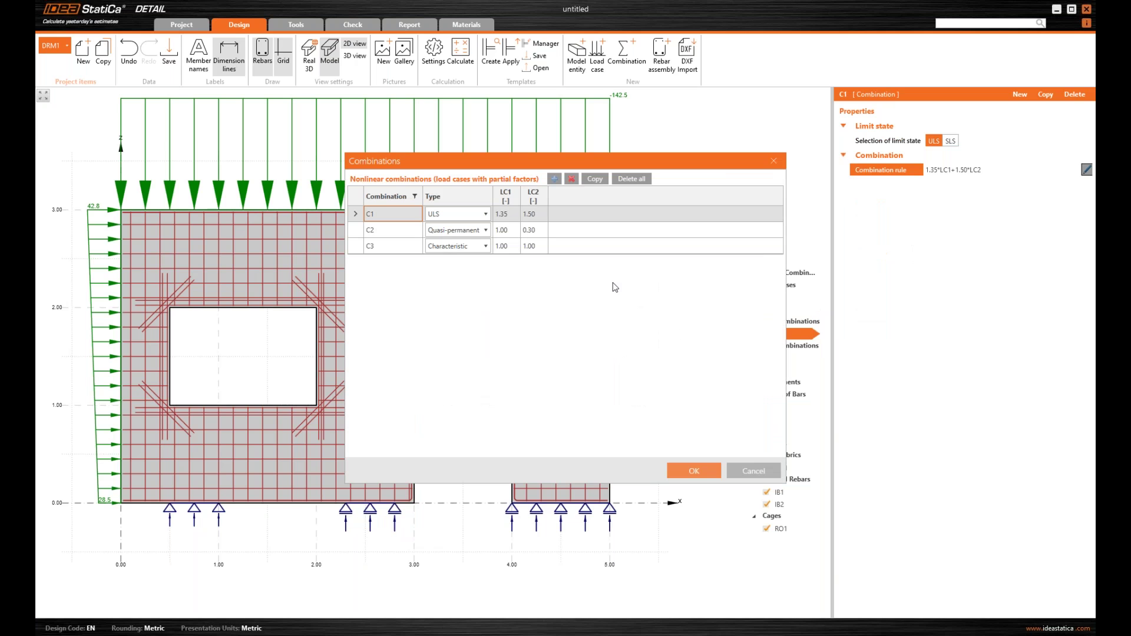
{"action": "left_click_drag", "start_coordinate": [617, 161], "coordinate": [548, 151]}
{"action": "left_click_drag", "start_coordinate": [717, 474], "coordinate": [808, 510]}
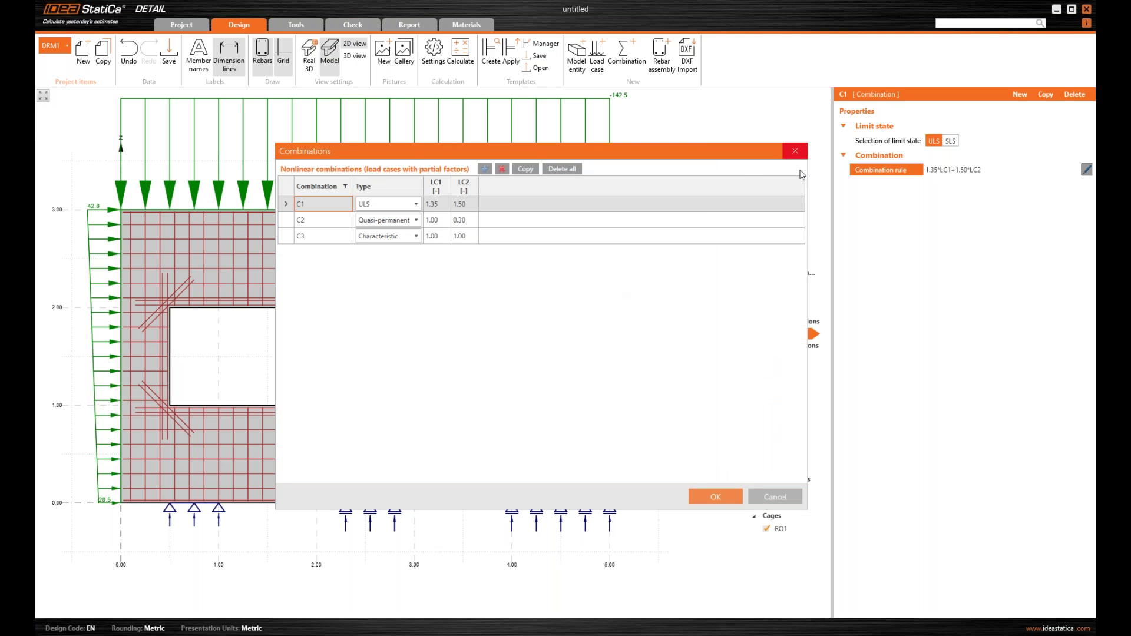
{"action": "left_click", "coordinate": [796, 152]}
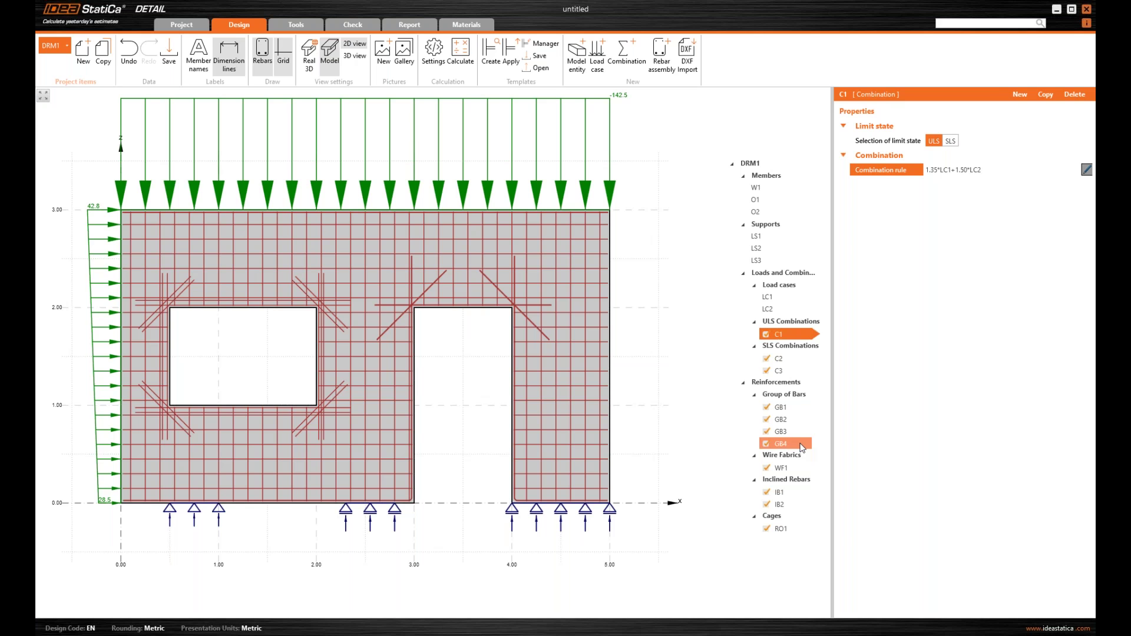
Examine the settings of the reinforcement bar groups GB1, GB3 and GB2 in the wall
{"action": "left_click", "coordinate": [784, 407]}
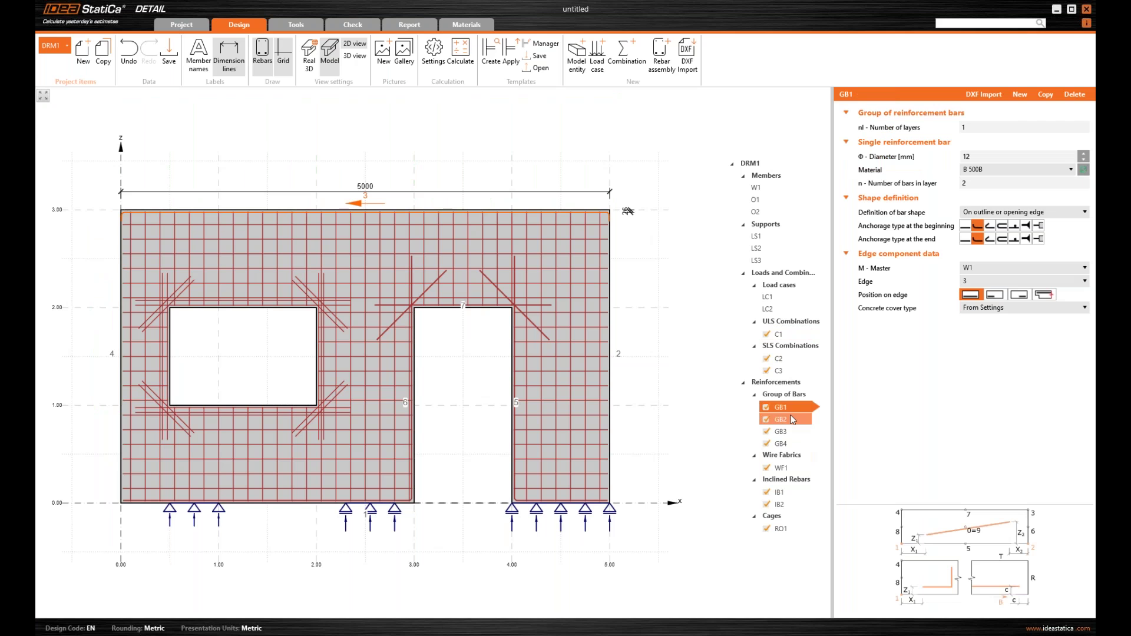
{"action": "left_click", "coordinate": [784, 432]}
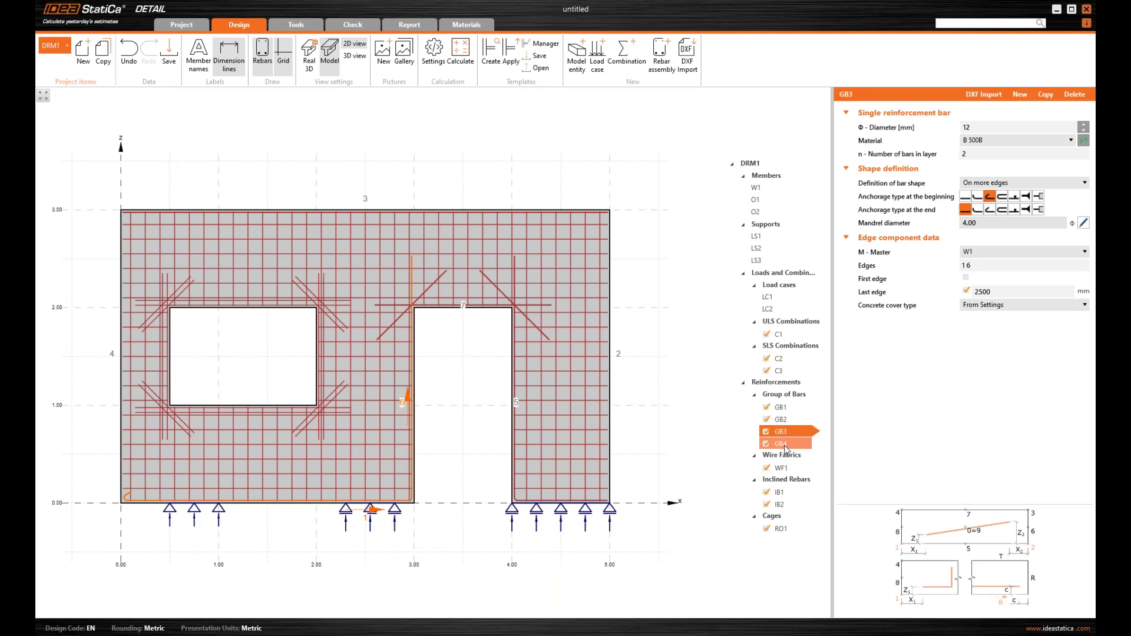
{"action": "left_click", "coordinate": [781, 420]}
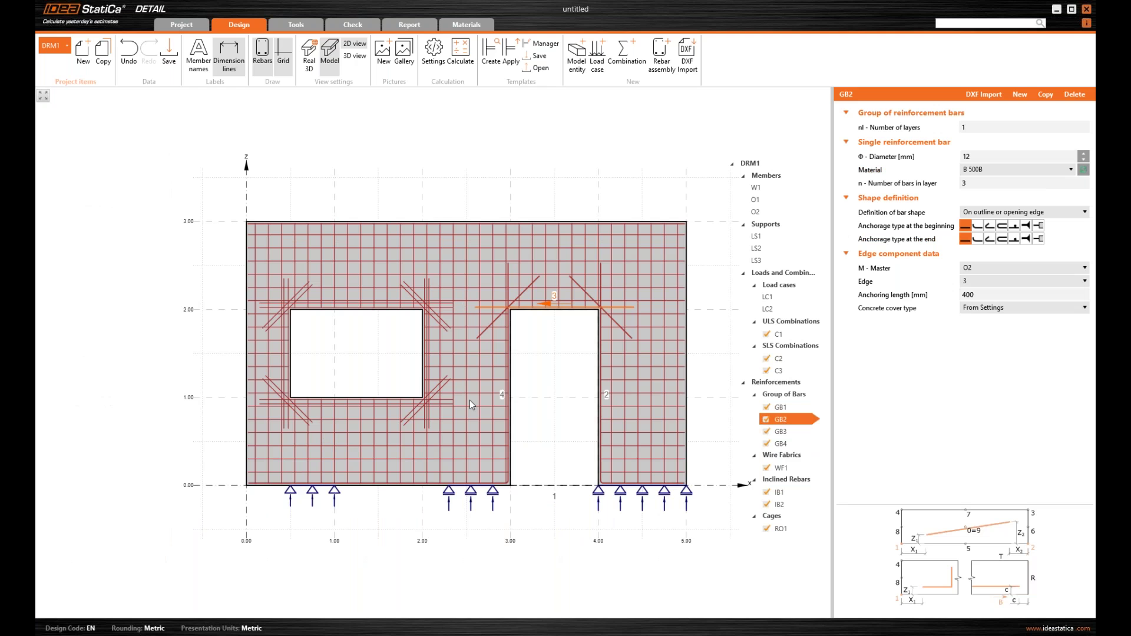
{"action": "middle_click_drag", "start_coordinate": [469, 400], "coordinate": [429, 402]}
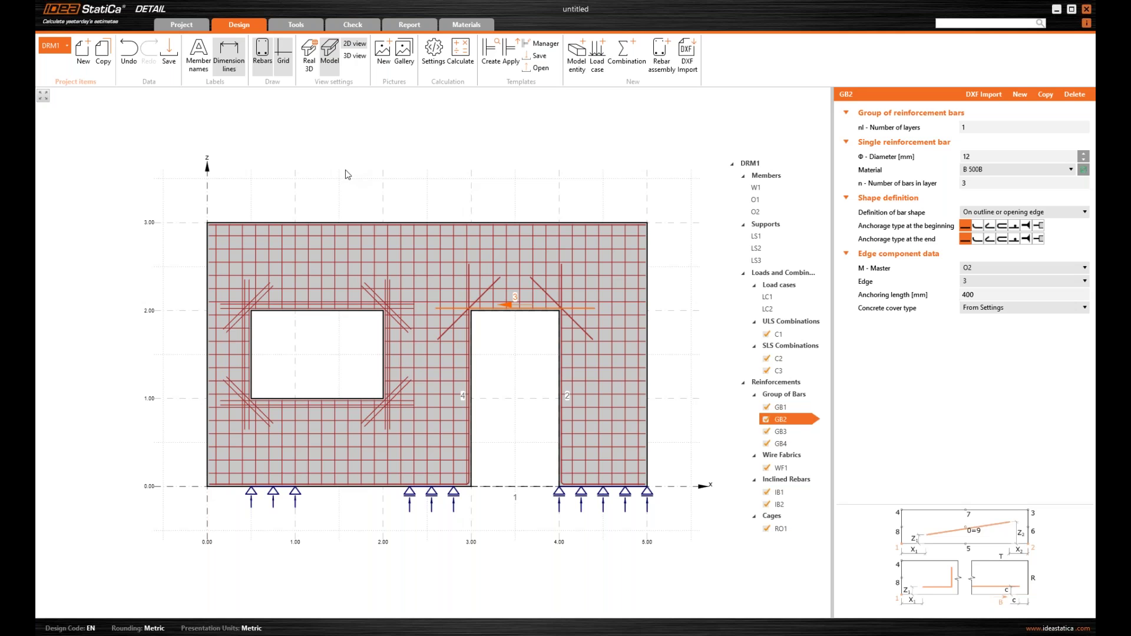
Hide the rebars to examine bar groups GB3 and GB2 individually on the wall, and turn the rebar display back on
{"action": "left_click", "coordinate": [263, 64]}
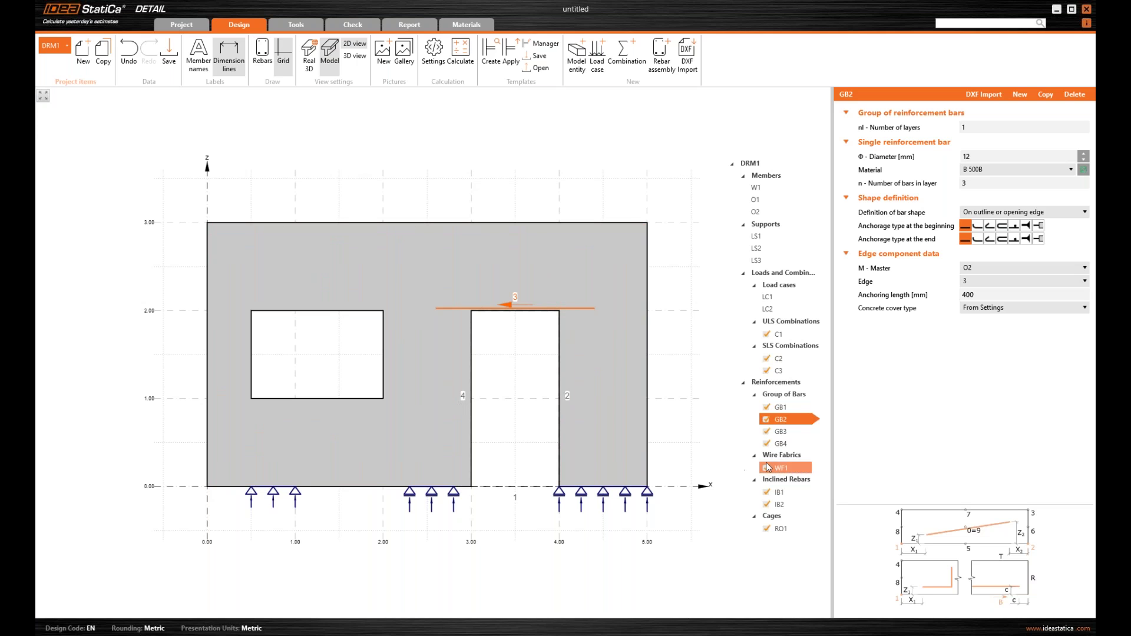
{"action": "left_click", "coordinate": [786, 432]}
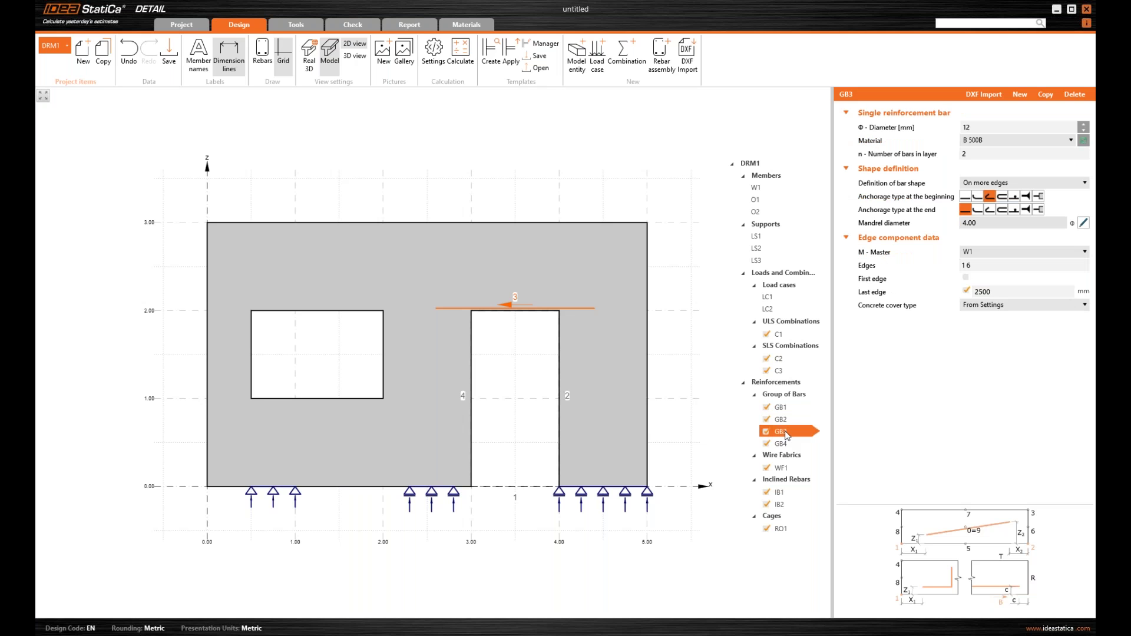
{"action": "left_click", "coordinate": [788, 410]}
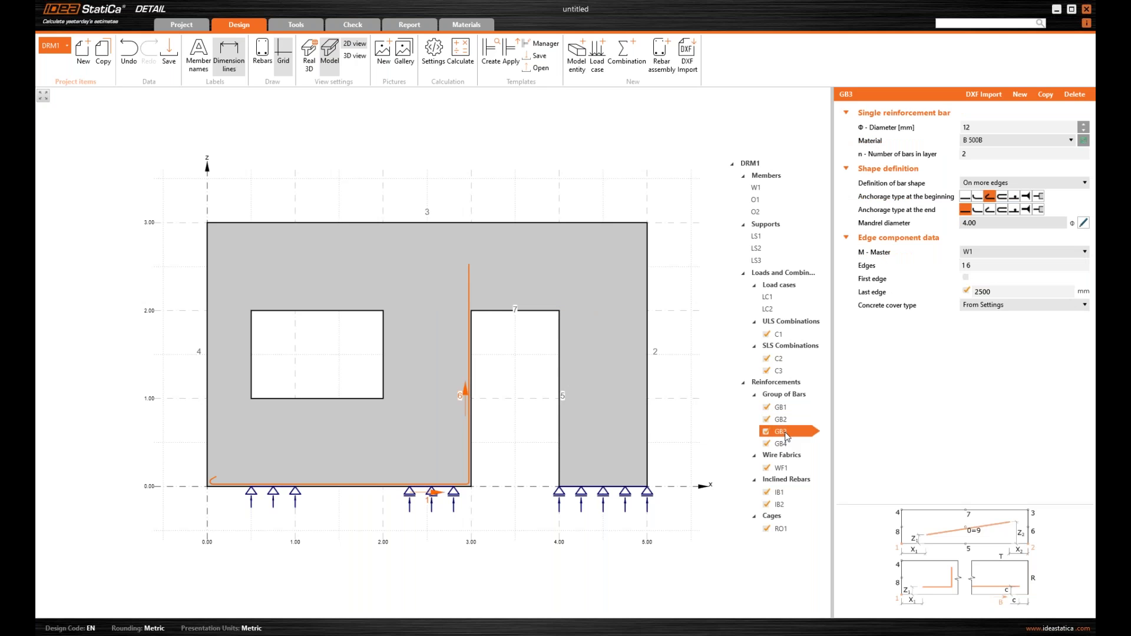
{"action": "left_click", "coordinate": [789, 421]}
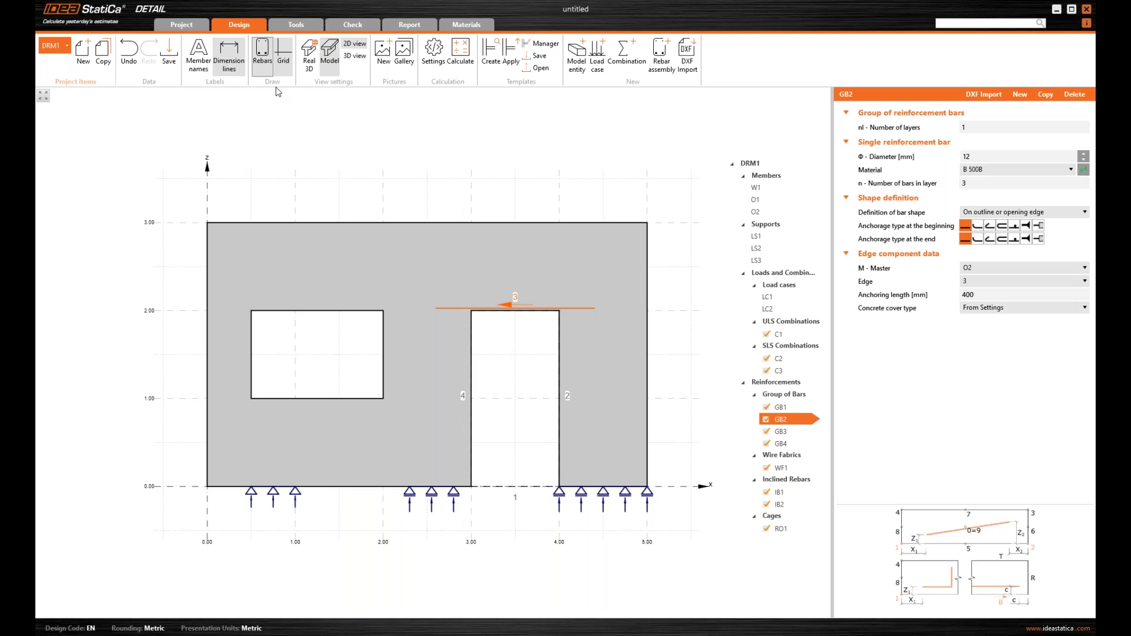
{"action": "left_click", "coordinate": [262, 58]}
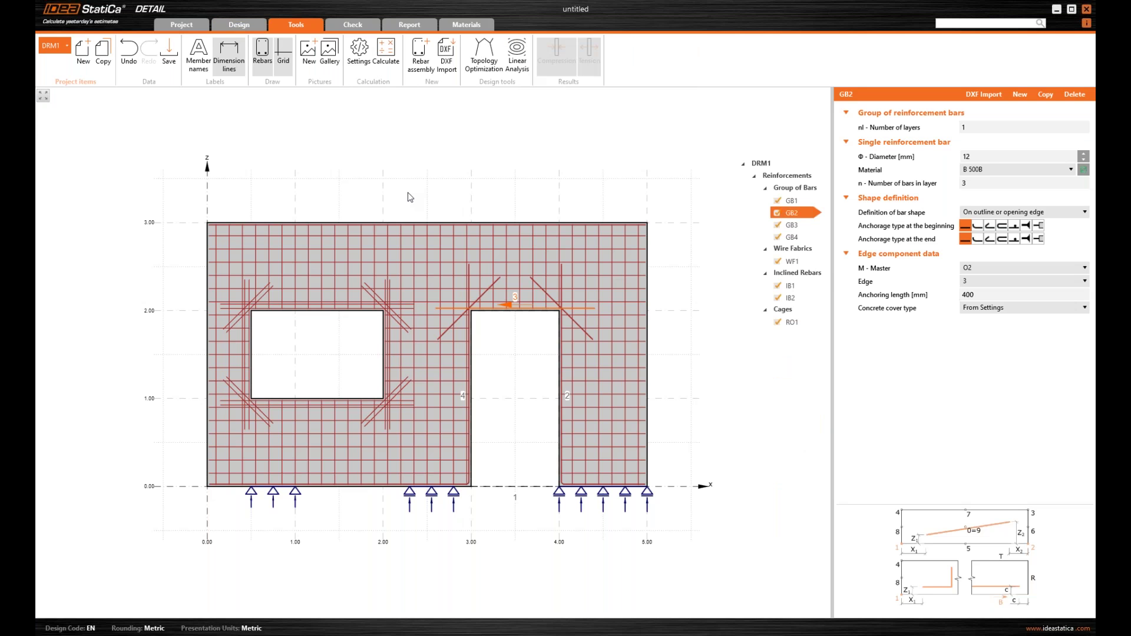
Run the topology optimization of the wall and show its compression and tension zones for combination C1 at 20 % effective volume
{"action": "left_click", "coordinate": [483, 63]}
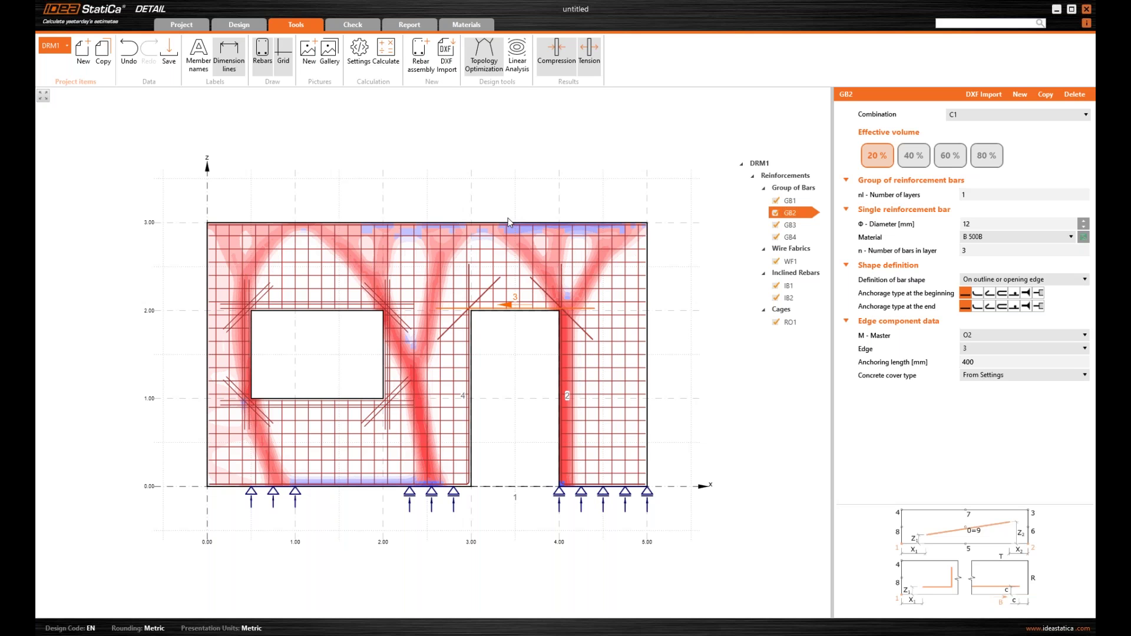
{"action": "scroll", "coordinate": [508, 218], "scroll_direction": "down", "scroll_amount": 1}
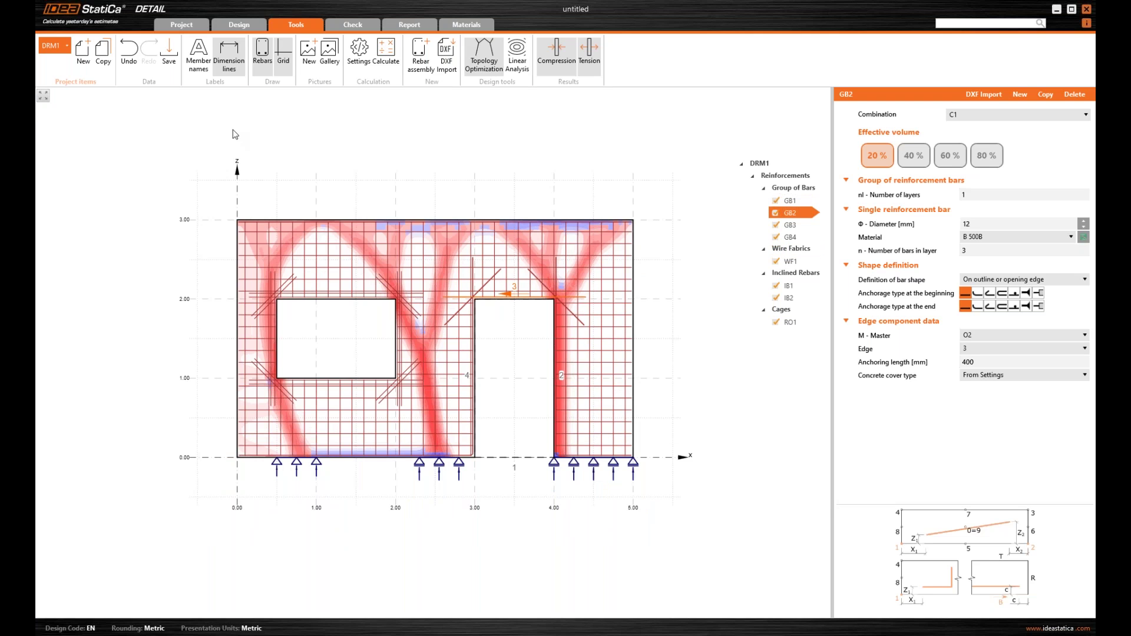
Bring up the wall's code-check results and display the ULS concrete strength check as the σc/σc,lim ratio
{"action": "left_click", "coordinate": [357, 29]}
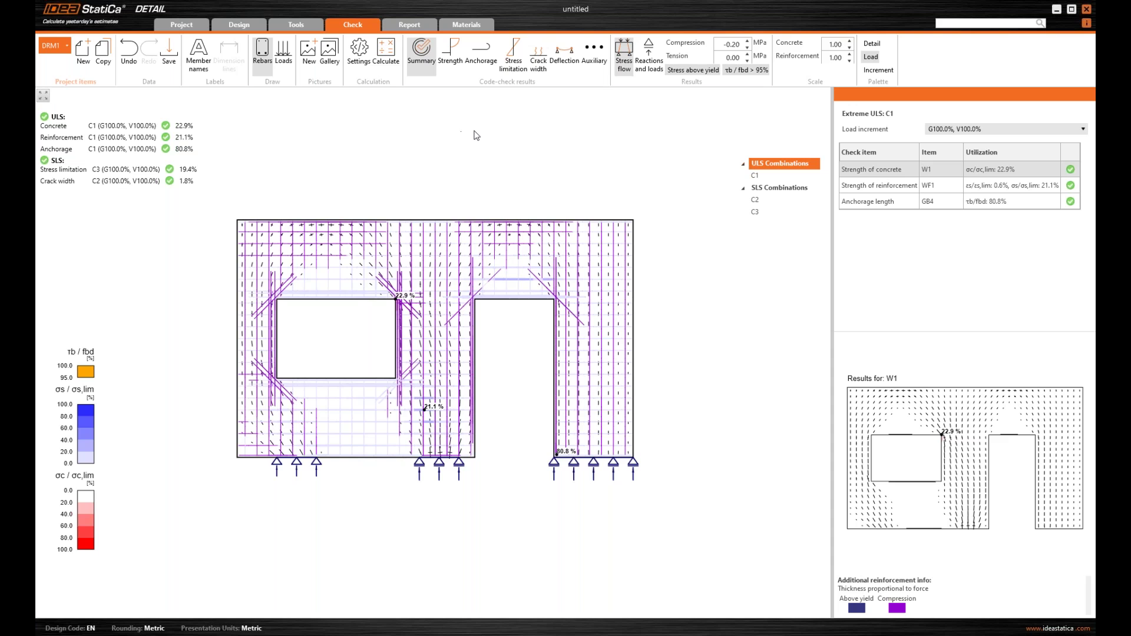
{"action": "left_click", "coordinate": [461, 70]}
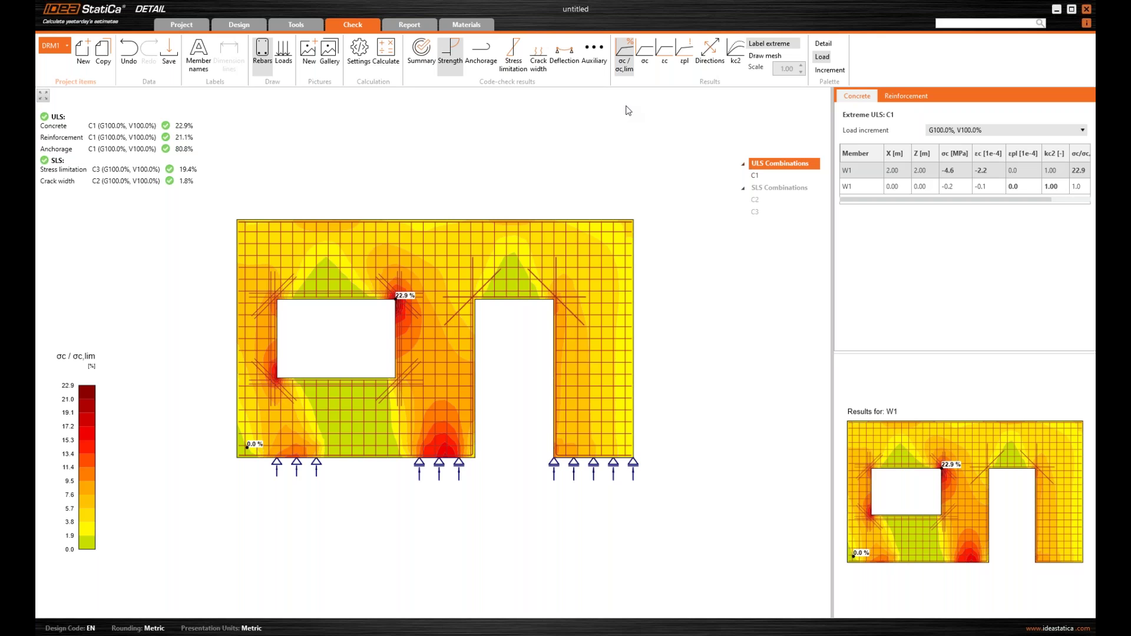
Display the wall's reinforcement strength results, followed by the SLS crack width and deflection results
{"action": "left_click", "coordinate": [906, 95]}
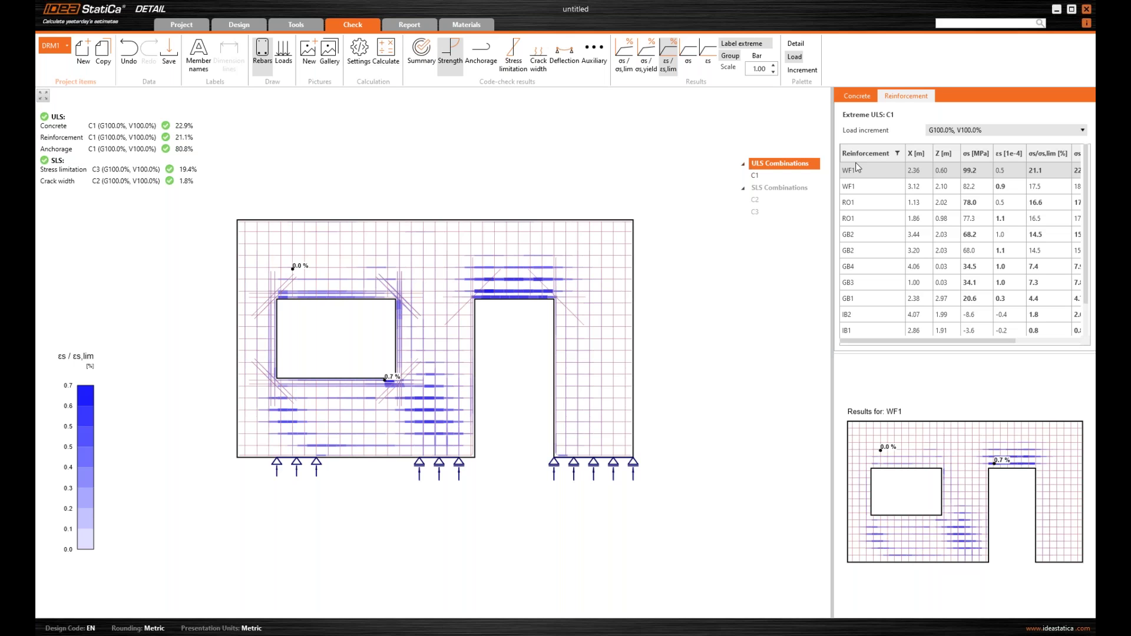
{"action": "left_click", "coordinate": [708, 51]}
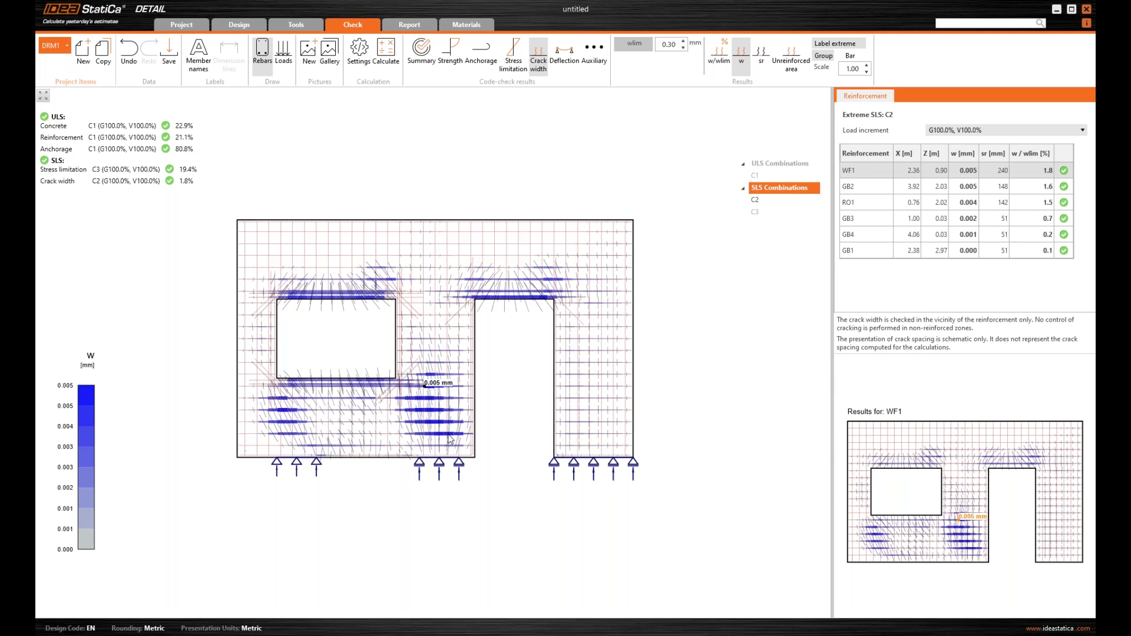
{"action": "scroll", "coordinate": [528, 273], "scroll_direction": "up", "scroll_amount": 1}
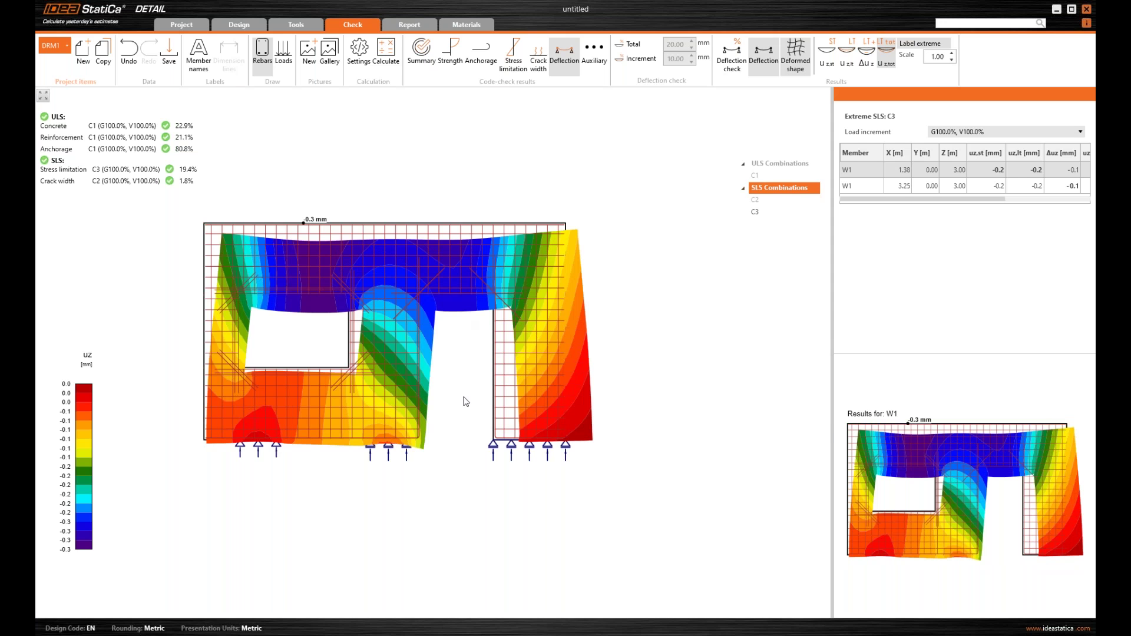
Generate the detailed report for all project items and review it from the materials through to the bill of material
{"action": "left_click", "coordinate": [409, 25]}
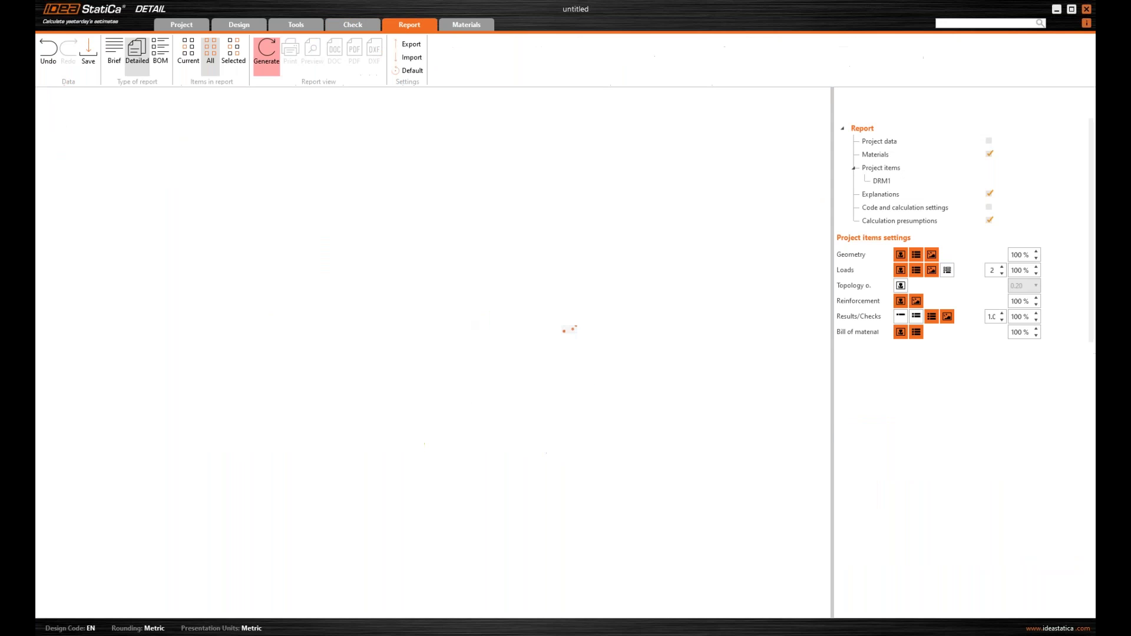
{"action": "left_click", "coordinate": [264, 62]}
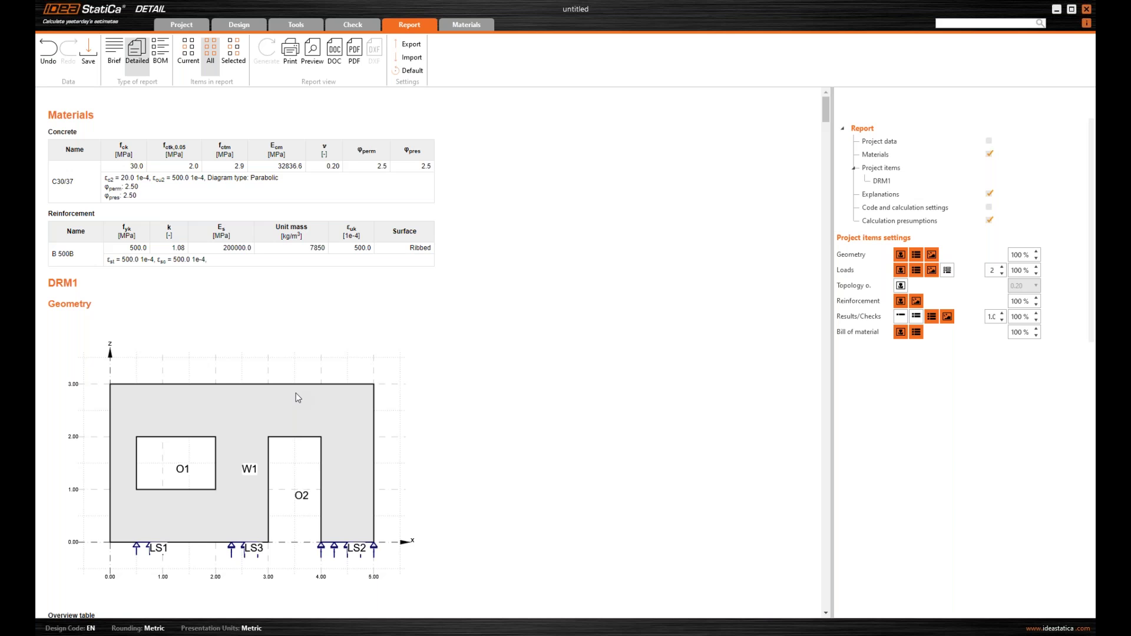
{"action": "scroll", "coordinate": [297, 394], "scroll_direction": "down", "scroll_amount": 5}
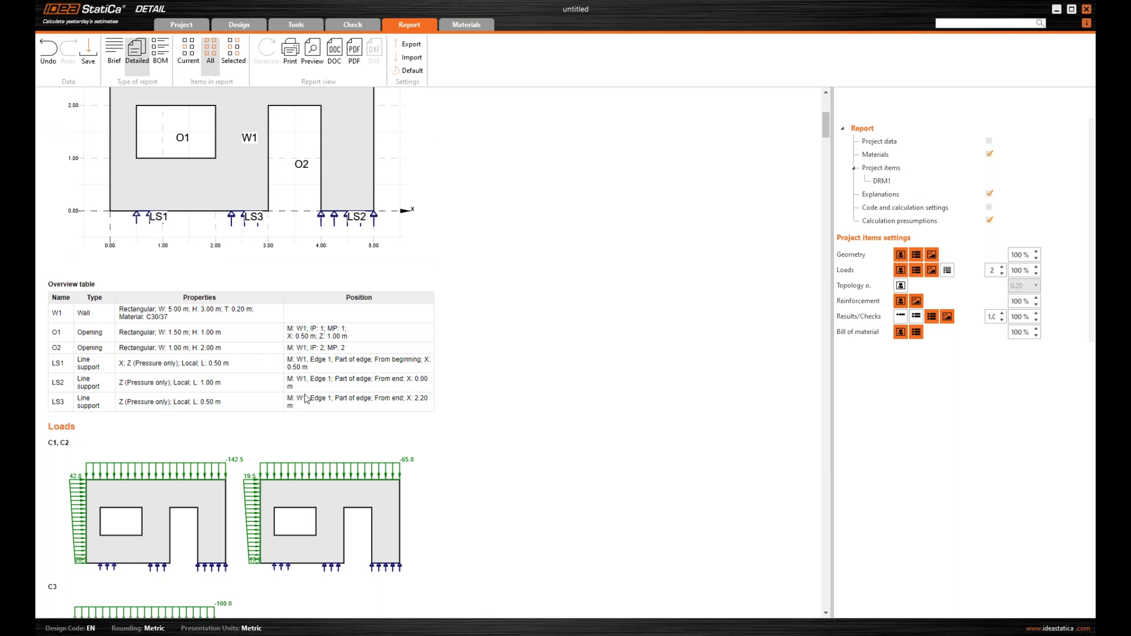
{"action": "scroll", "coordinate": [312, 397], "scroll_direction": "down", "scroll_amount": 15}
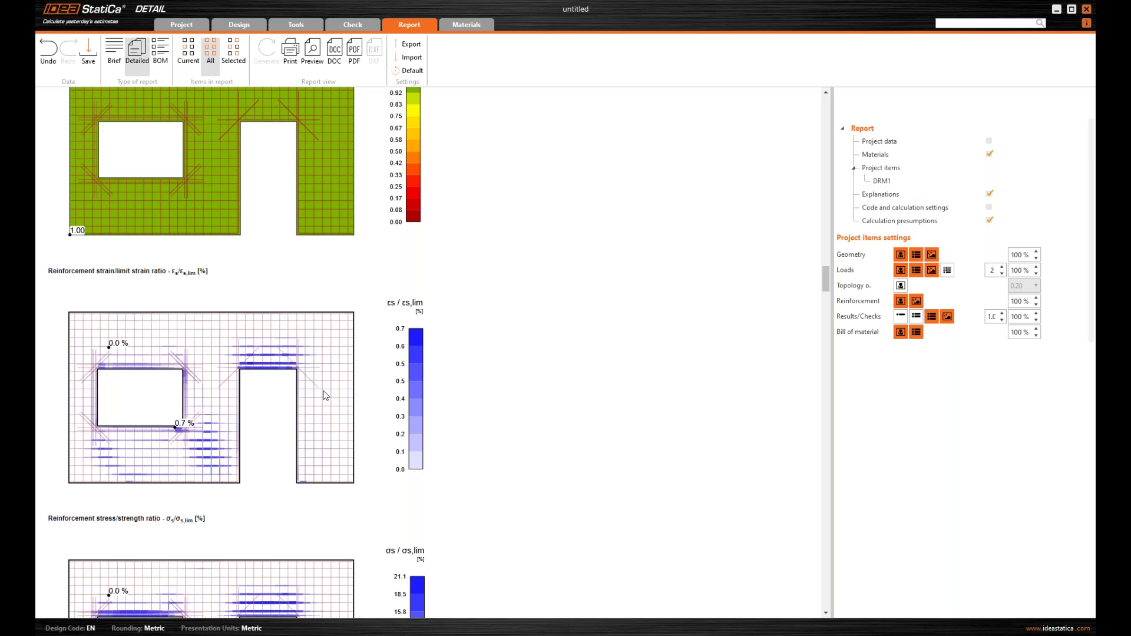
{"action": "scroll", "coordinate": [325, 396], "scroll_direction": "down", "scroll_amount": 15}
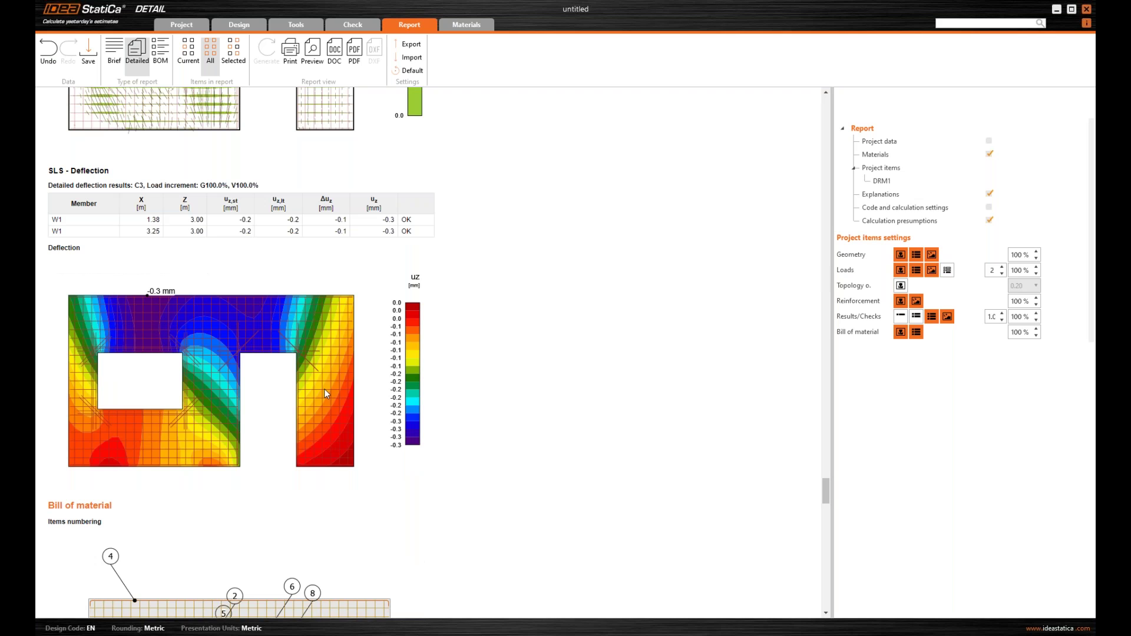
{"action": "scroll", "coordinate": [324, 393], "scroll_direction": "down", "scroll_amount": 1}
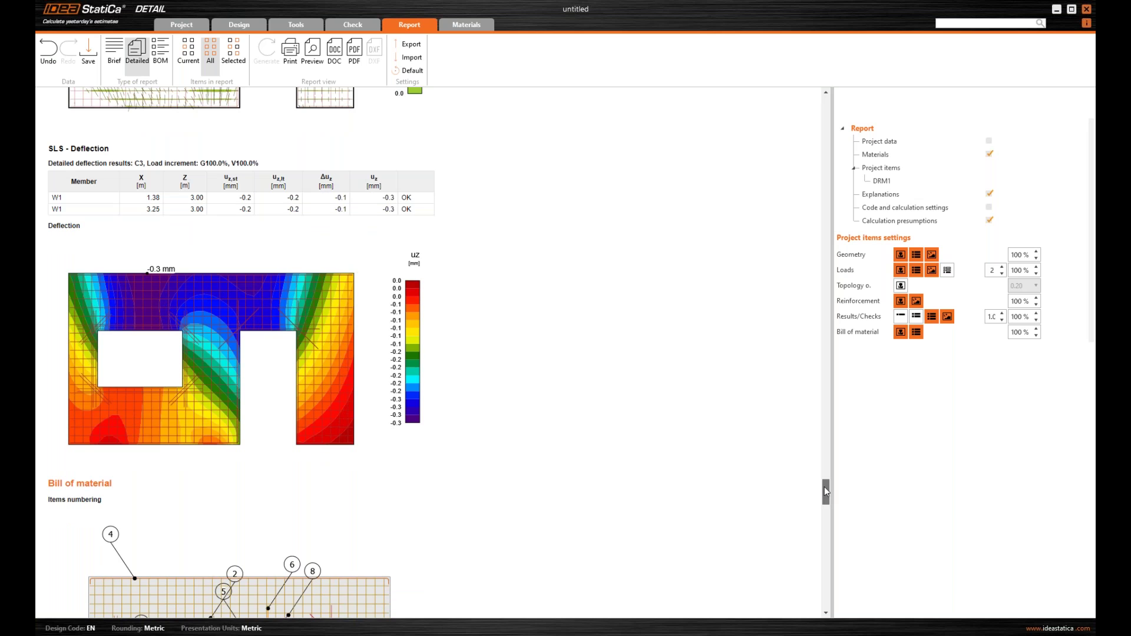
{"action": "left_click_drag", "start_coordinate": [826, 493], "coordinate": [826, 110]}
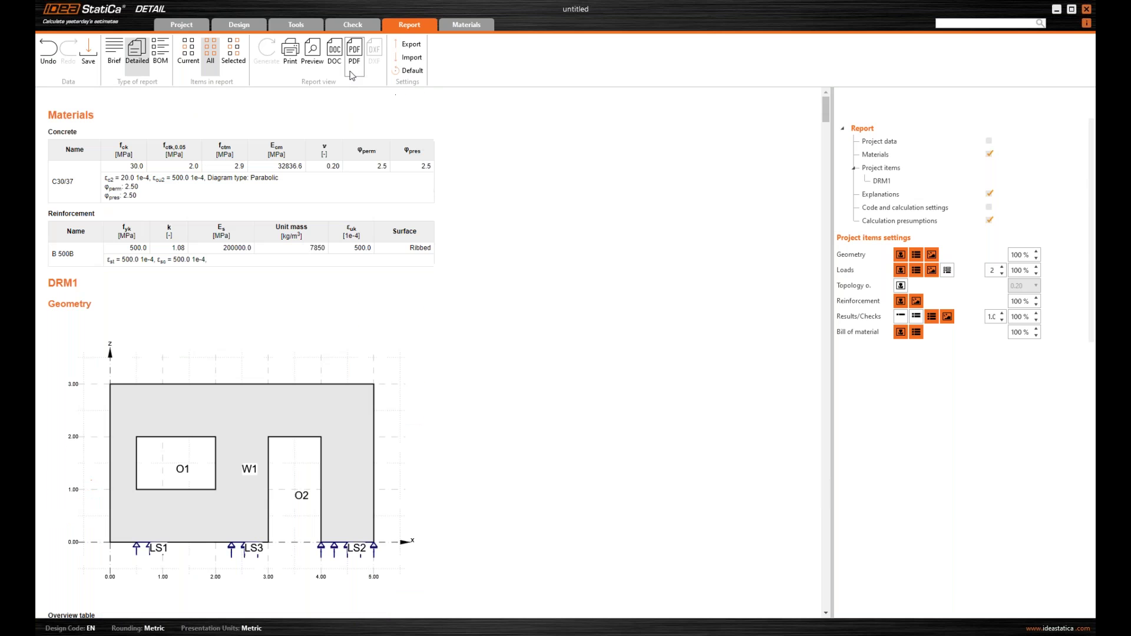
Generate a bill of material (BOM) report for all project items and review its reinforcement drawing and tables
{"action": "left_click", "coordinate": [157, 53]}
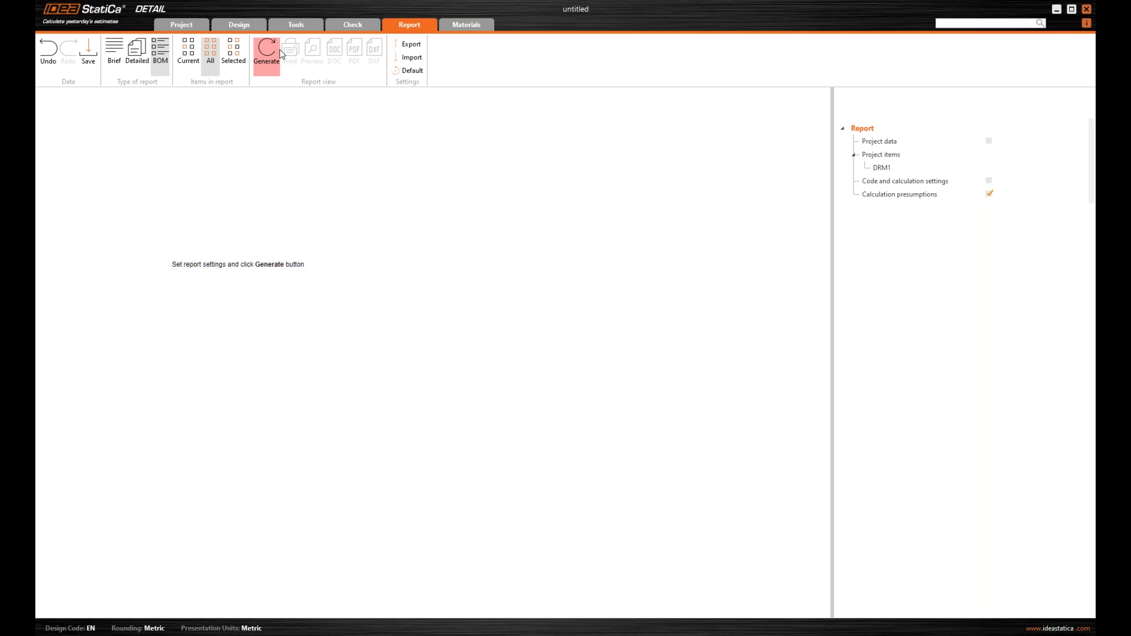
{"action": "left_click", "coordinate": [281, 54]}
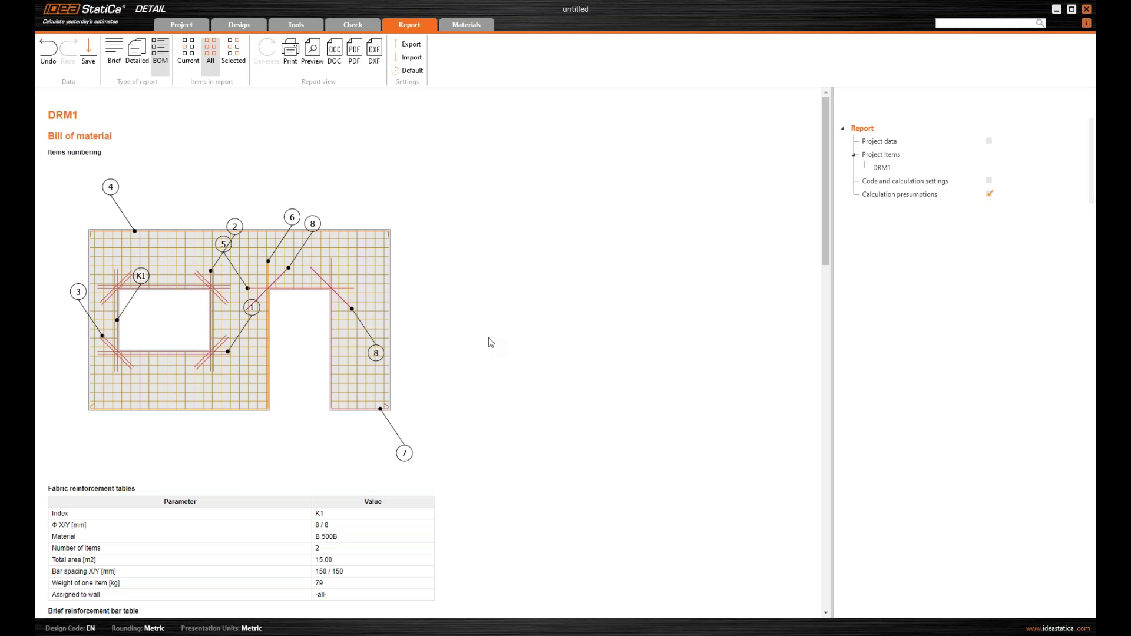
{"action": "scroll", "coordinate": [489, 337], "scroll_direction": "down", "scroll_amount": 15}
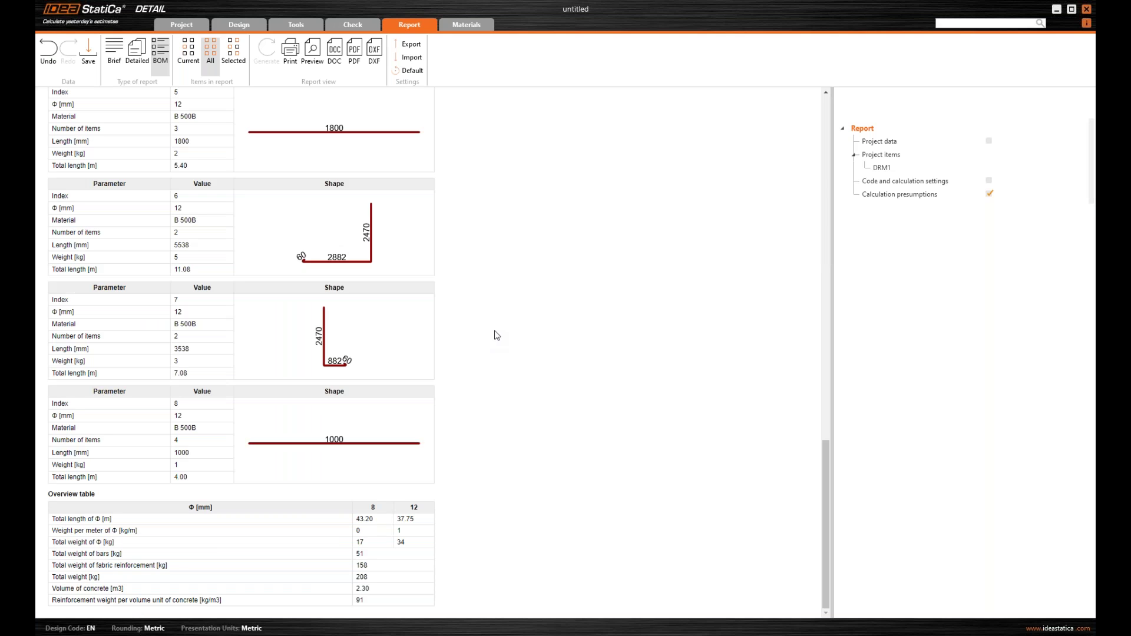
{"action": "scroll", "coordinate": [496, 336], "scroll_direction": "up", "scroll_amount": 10}
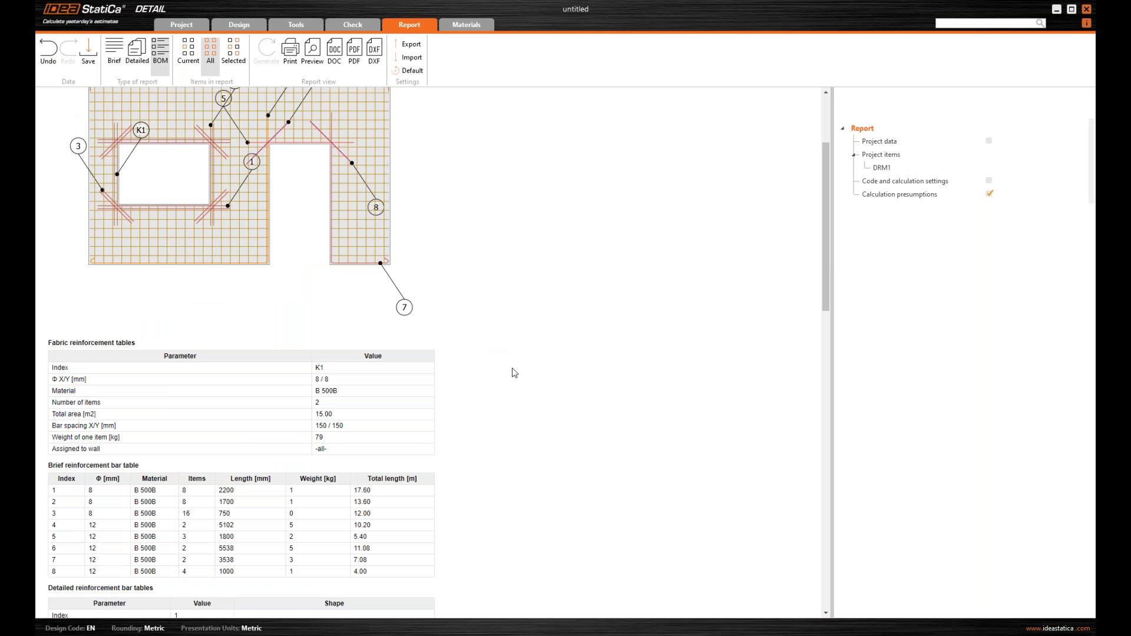
{"action": "scroll", "coordinate": [515, 372], "scroll_direction": "up", "scroll_amount": 3}
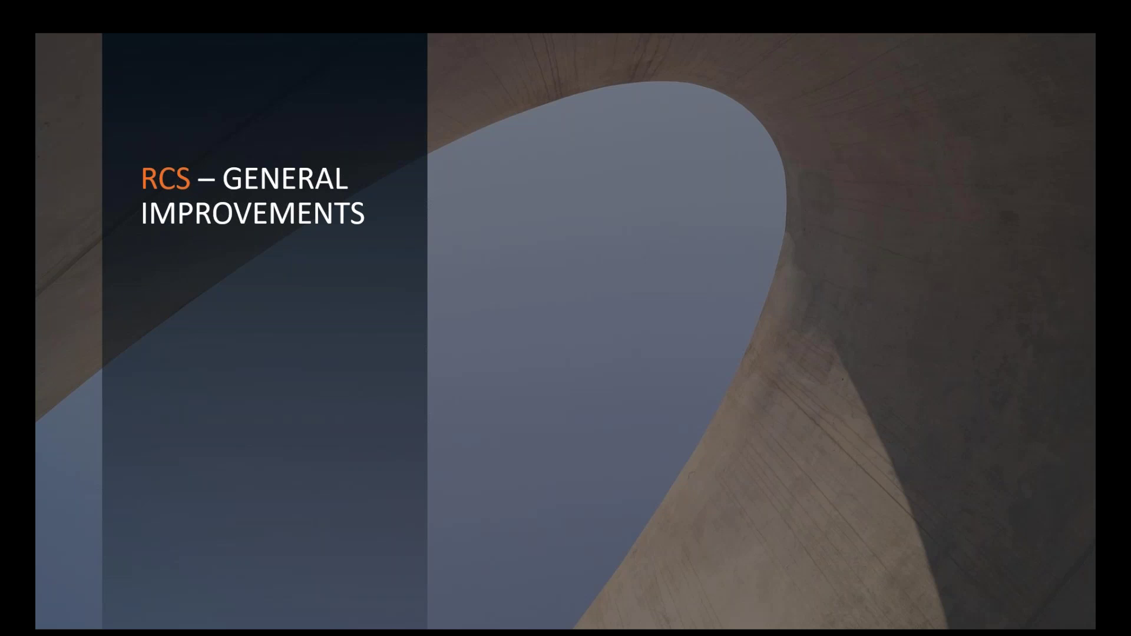
{"action": "key", "text": "Right"}
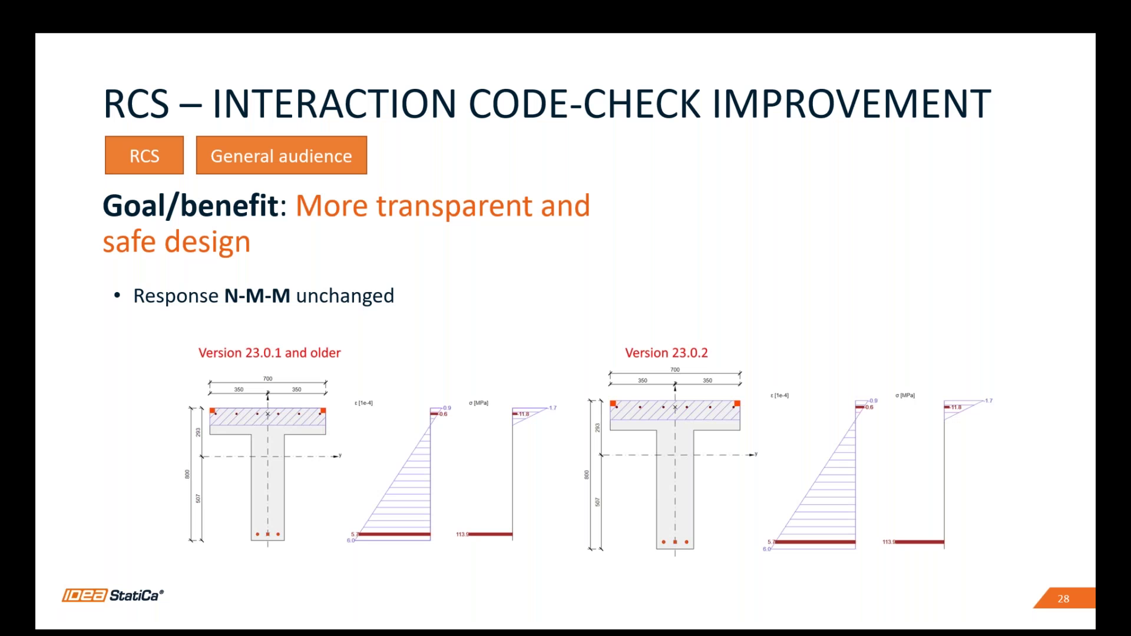